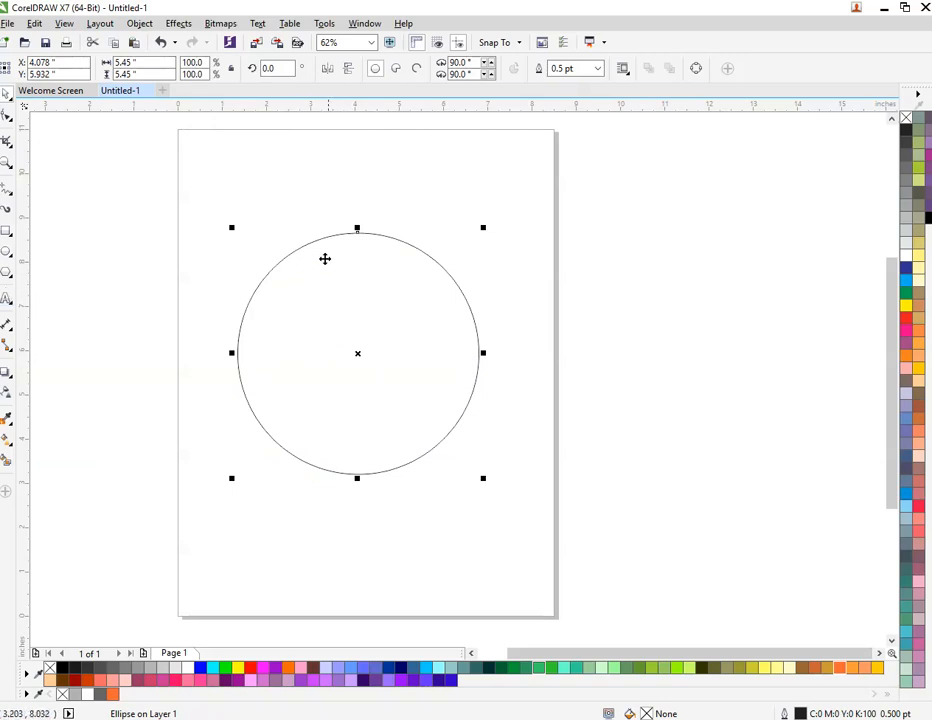
- Create a smaller concentric copy of the circle, about 3.25 in wide, and move it beyond the page's right edge
drag(488, 229, 435, 272)
right_click(435, 272)
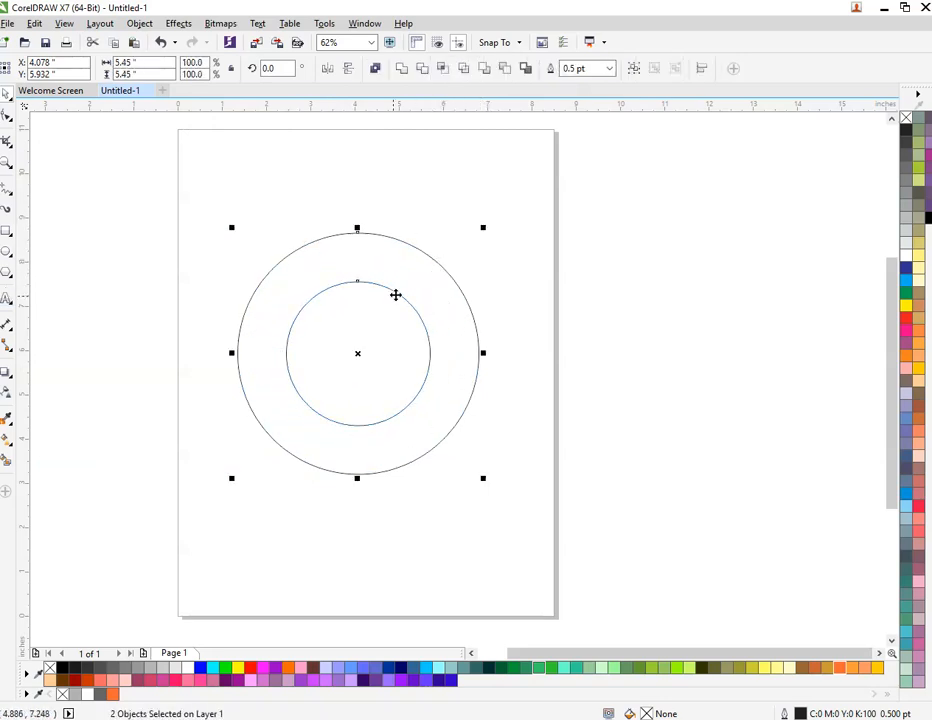
click(554, 244)
drag(296, 340, 537, 342)
- Apply an elliptical fountain fill to the large circle, with the white start at the circle's centre and the dark end at its edge
click(345, 396)
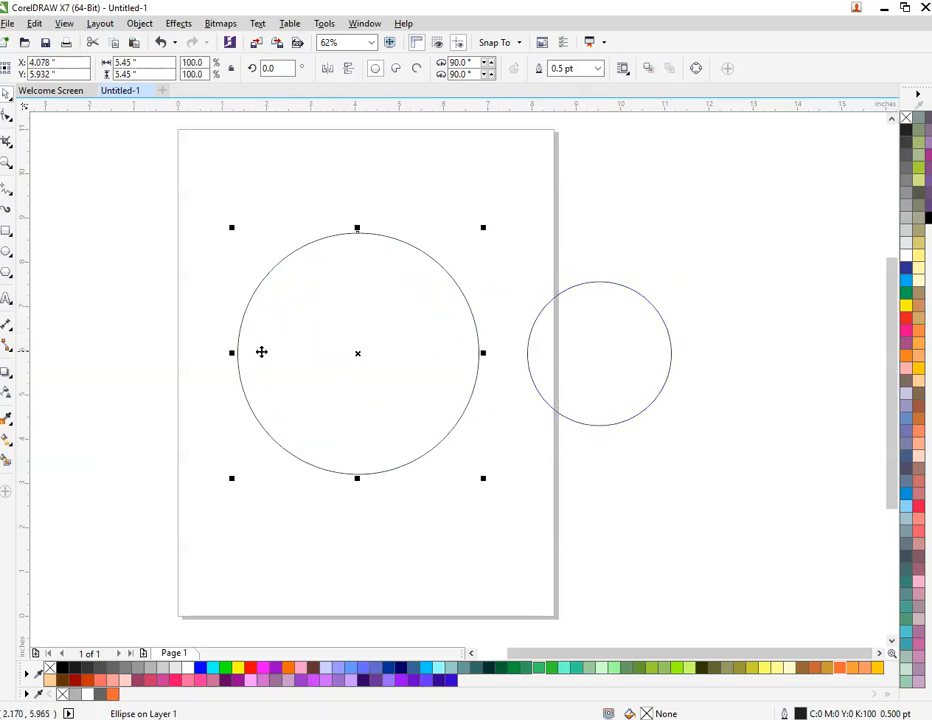
click(6, 438)
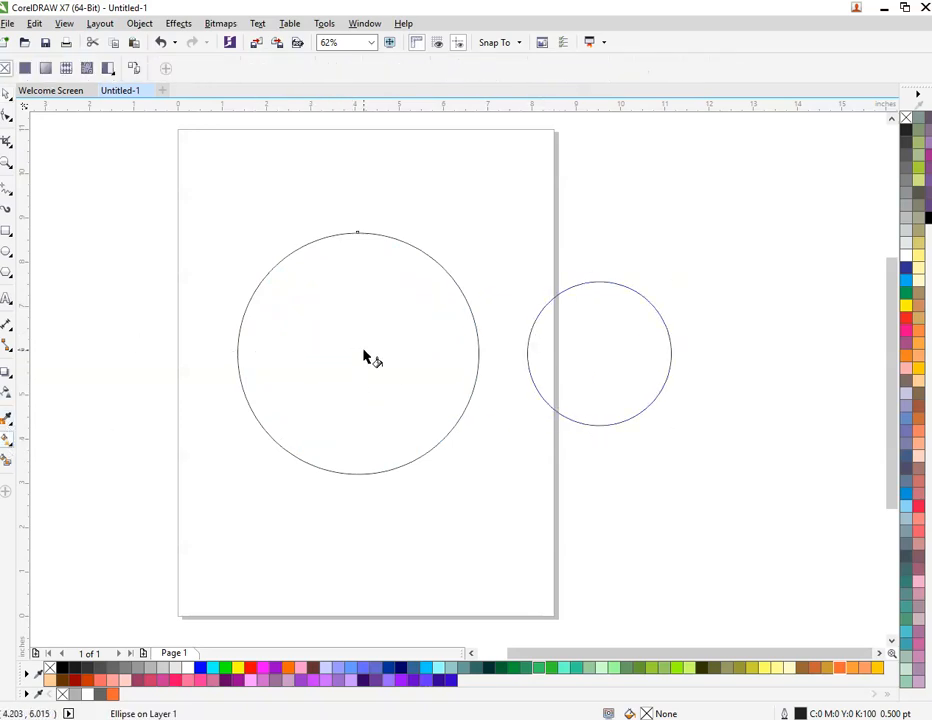
drag(357, 353, 478, 353)
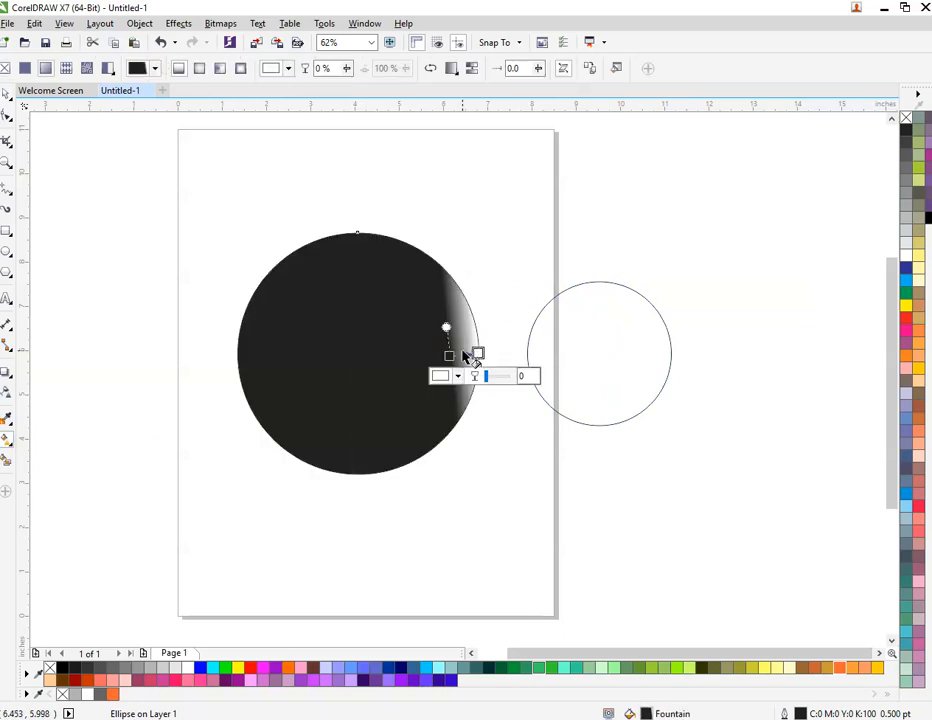
click(199, 68)
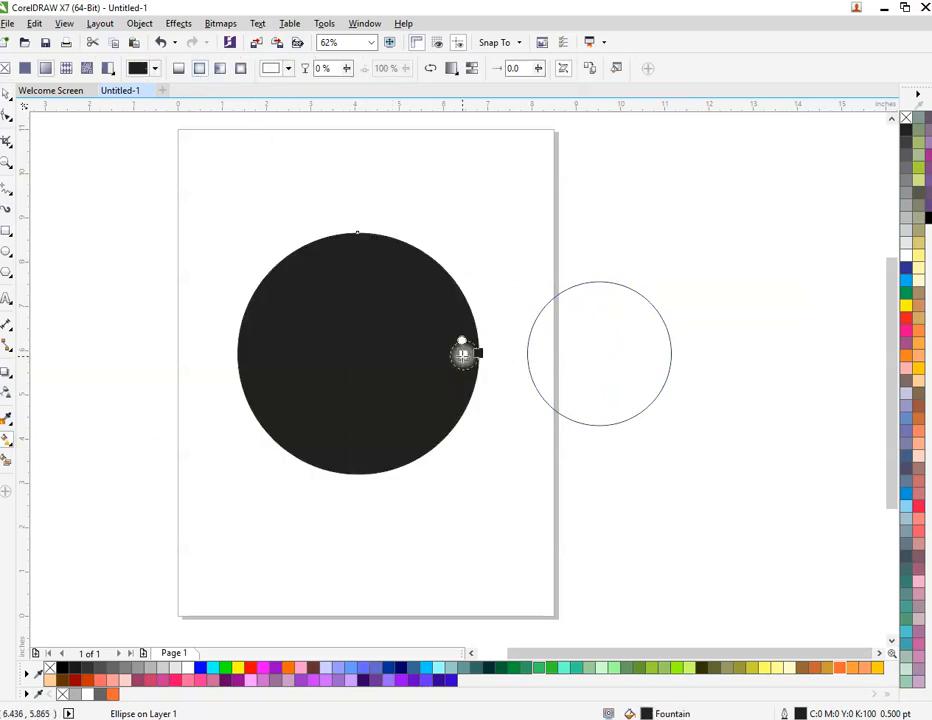
mouse_move(462, 356)
mouse_down()
mouse_move(386, 374)
mouse_move(357, 354)
mouse_up()
scroll(421, 349, up, 1)
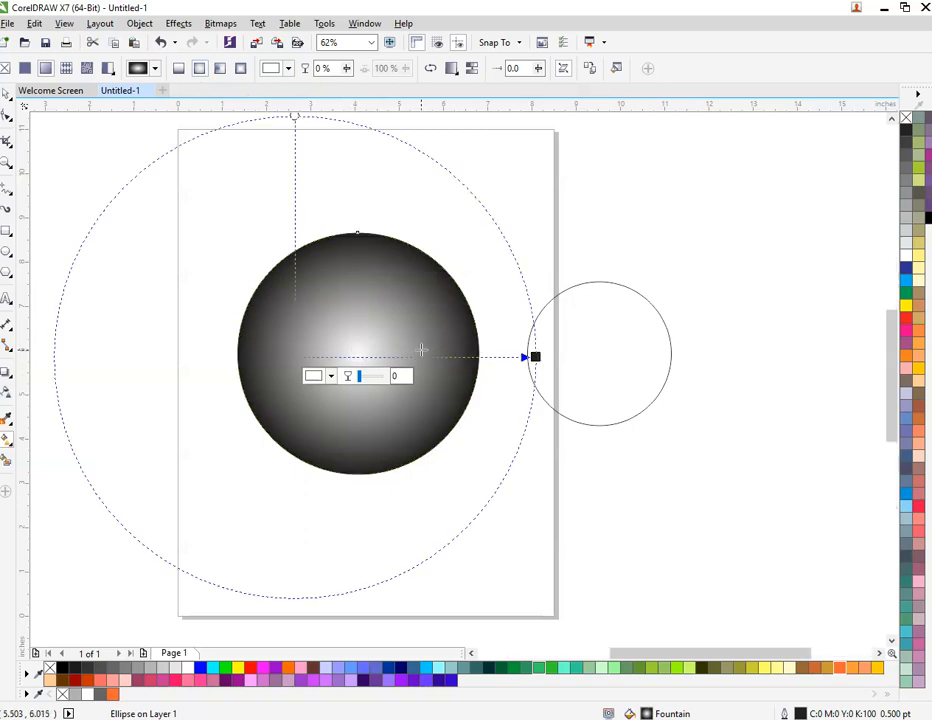
- Change the outer colour of the large circle's fountain fill to mid grey and remove the circle's outline
click(535, 357)
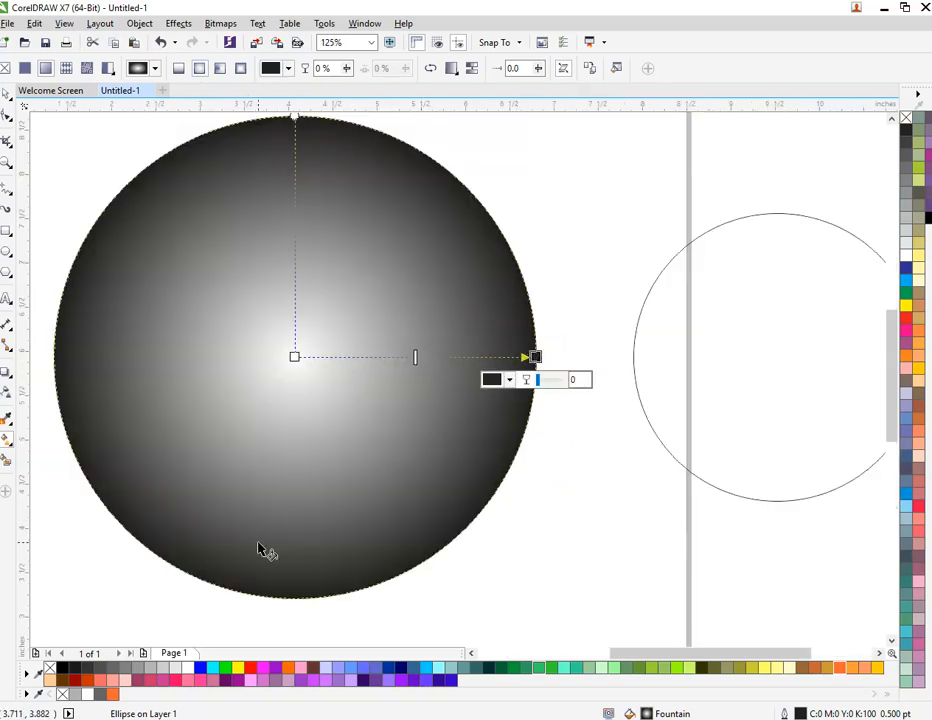
click(128, 669)
scroll(462, 449, down, 1)
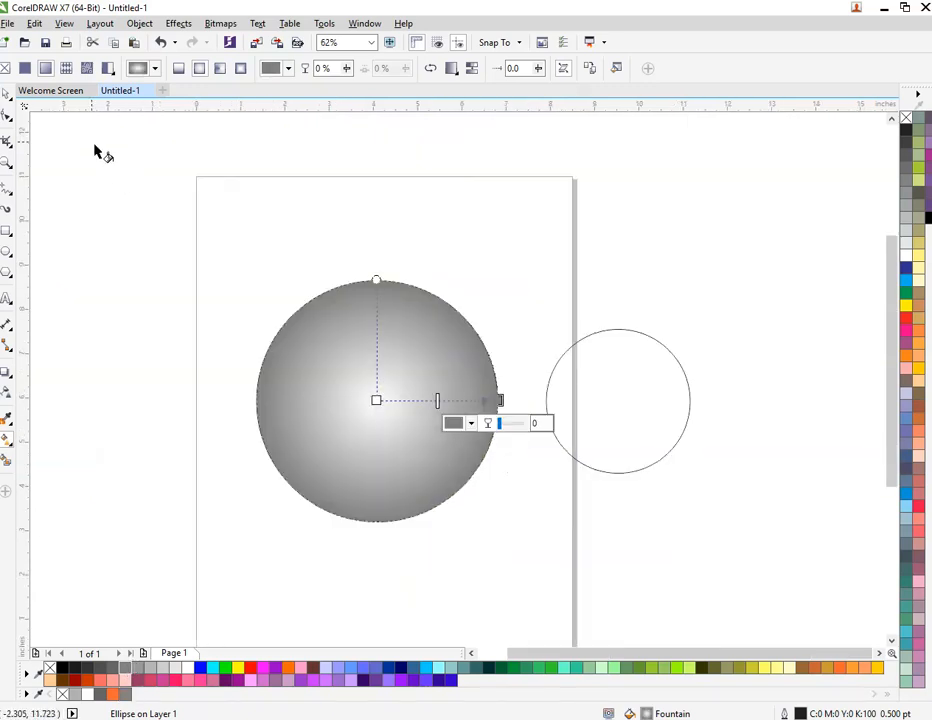
click(8, 93)
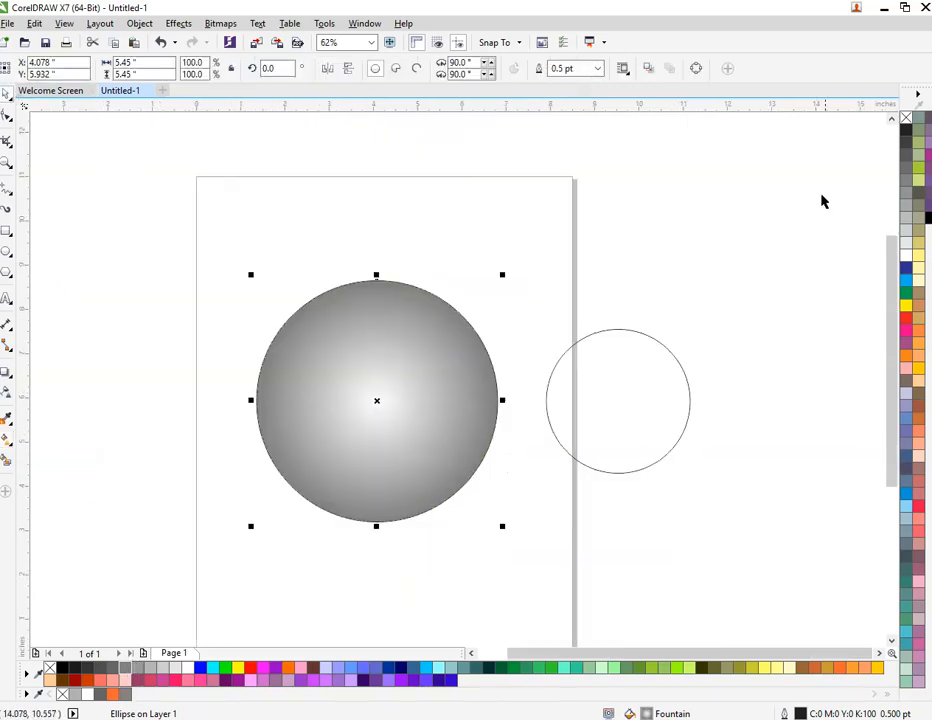
click(776, 187)
scroll(470, 402, up, 1)
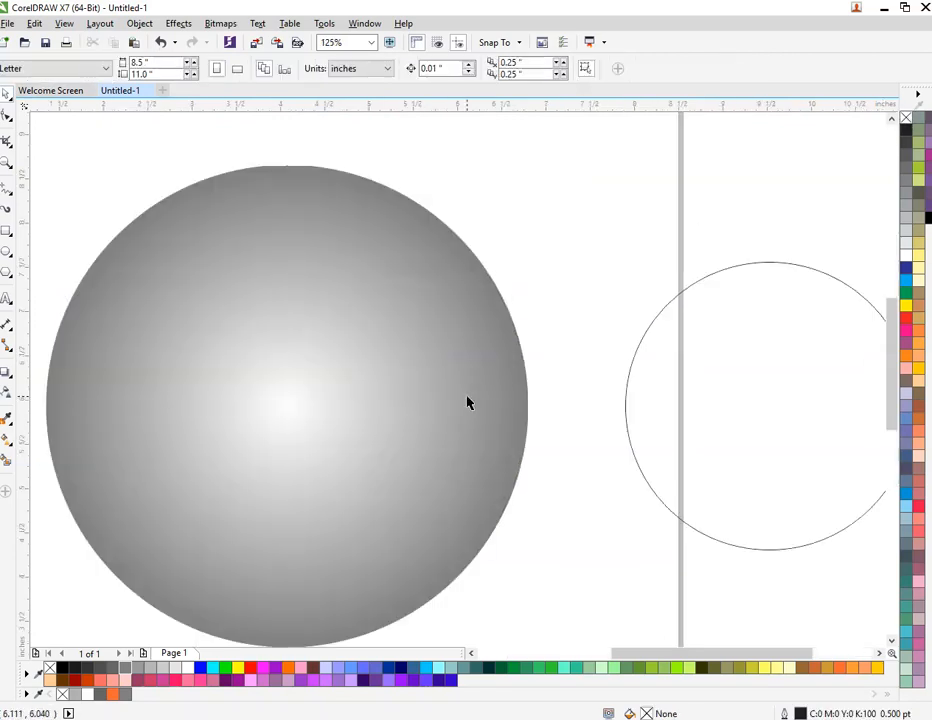
- Draw a square about 3.33 in wide over the large circle's lower half and rotate it 45 degrees
scroll(508, 373, down, 1)
scroll(415, 459, up, 1)
key(F6)
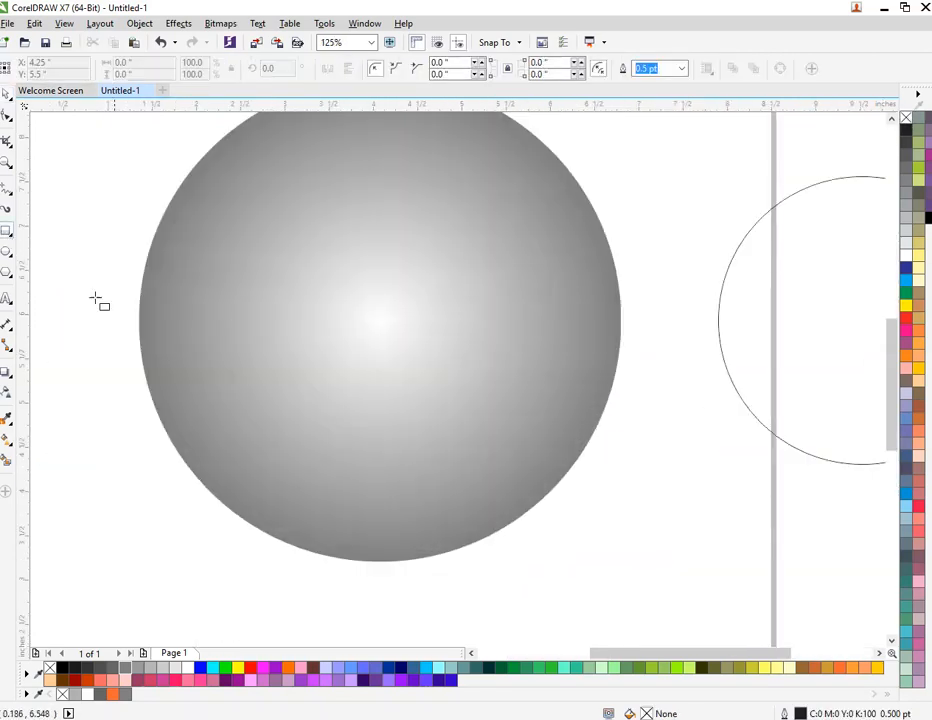
scroll(238, 327, down, 1)
drag(246, 327, 396, 475)
scroll(273, 343, up, 1)
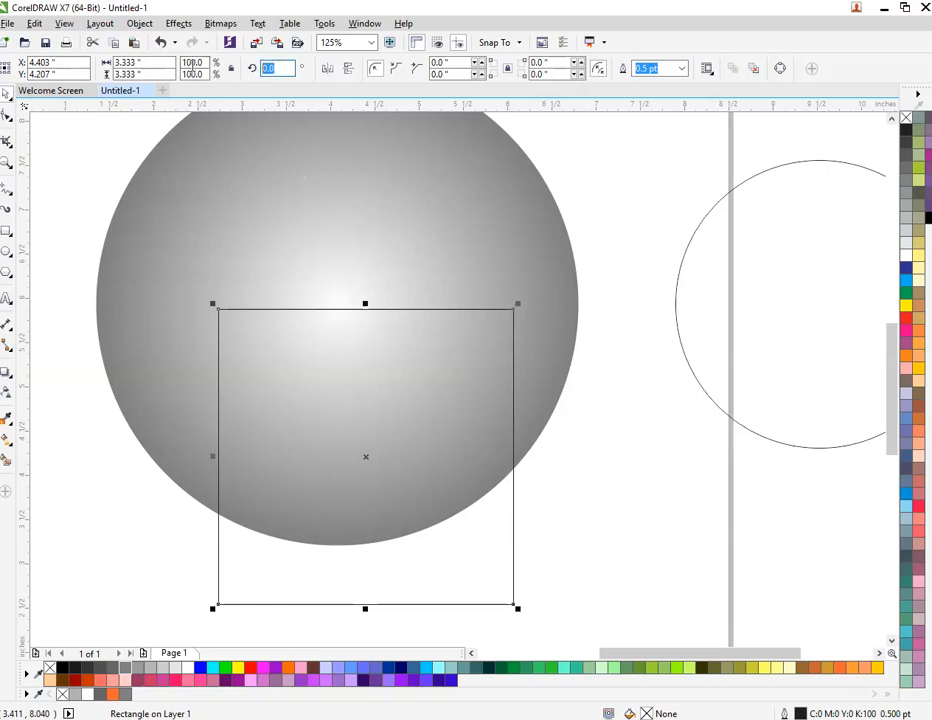
key(Return)
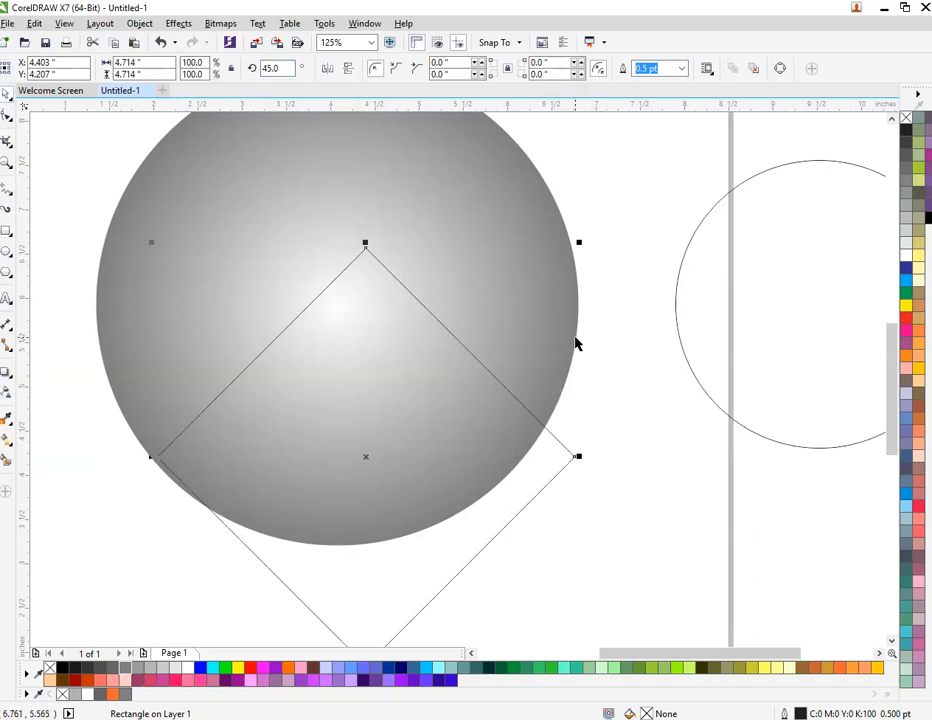
- Round all corners of the rotated square to a radius of about 0.64 in
click(491, 542)
click(486, 532)
key(F10)
drag(367, 248, 401, 301)
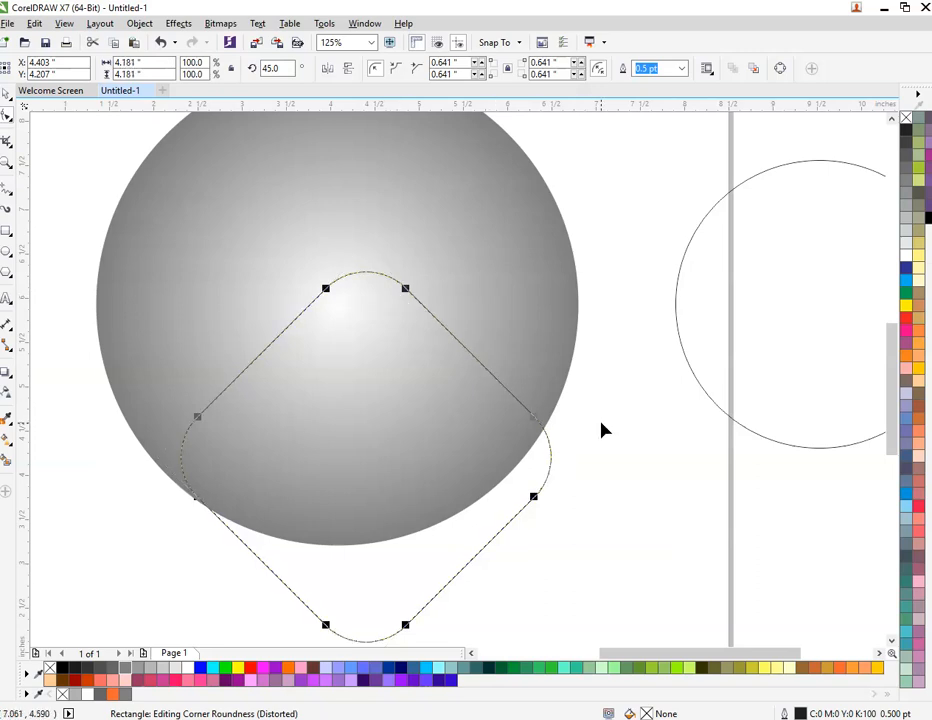
key(space)
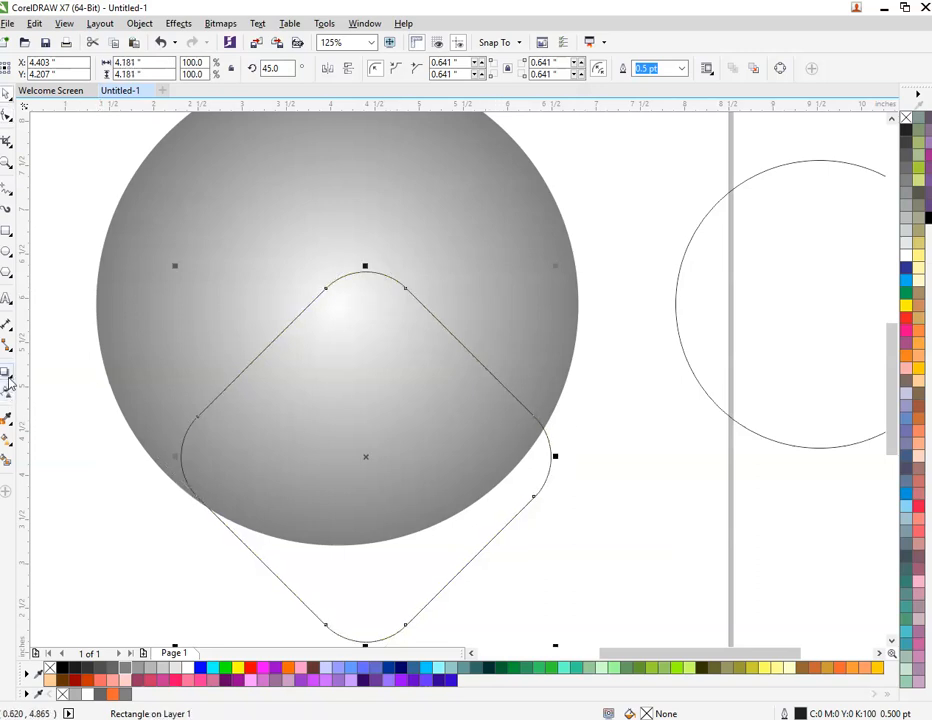
- Add a one-step inside contour to the rounded diamond with an offset of about 0.5 in
click(8, 383)
click(40, 385)
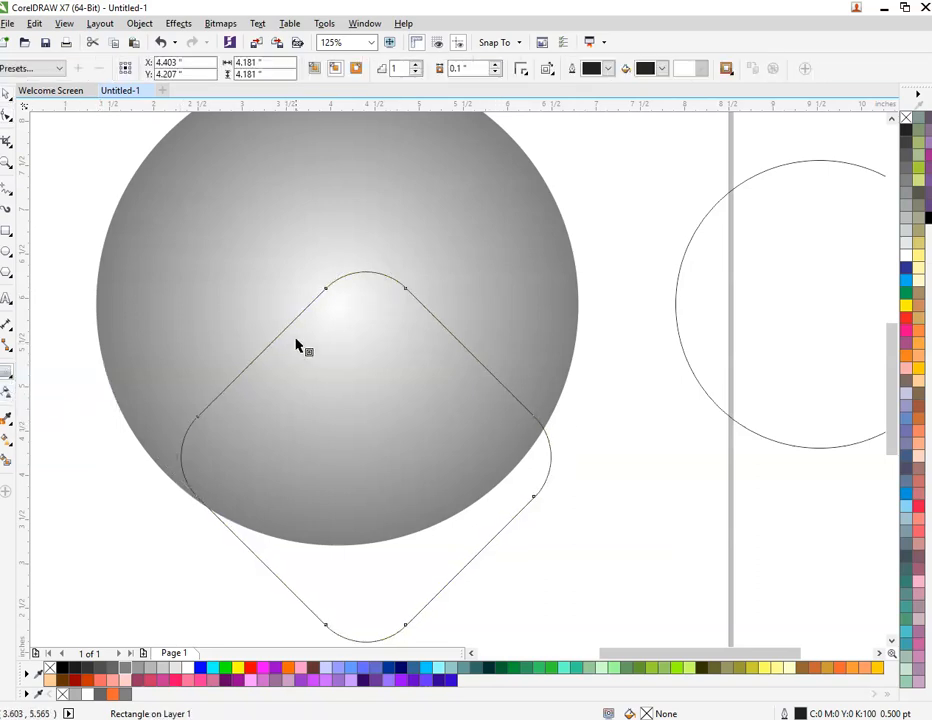
drag(326, 296, 333, 322)
click(572, 466)
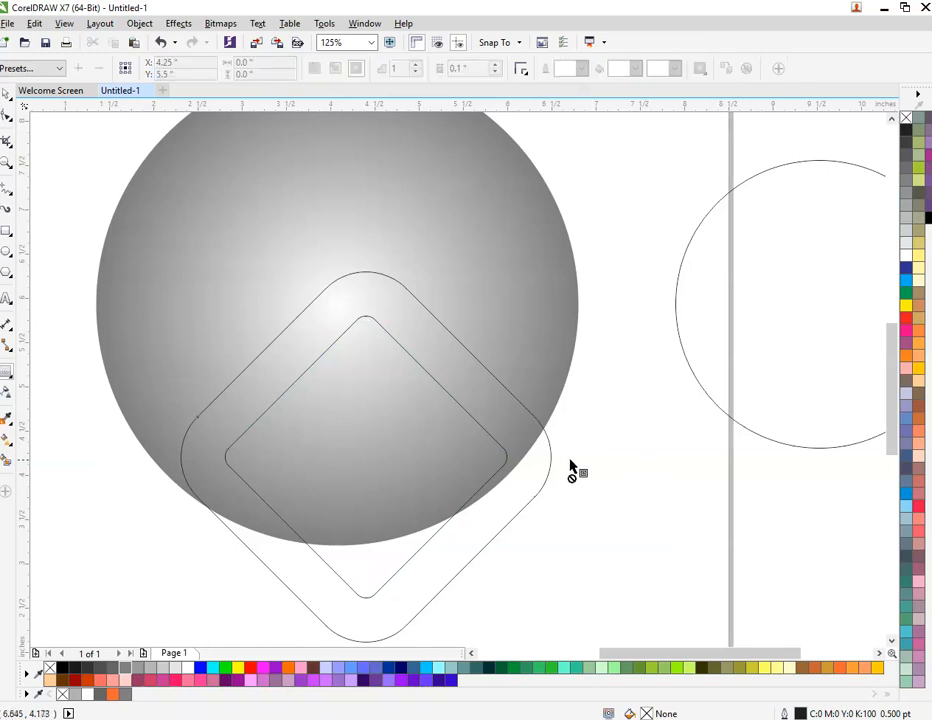
key(space)
click(524, 472)
right_click(521, 475)
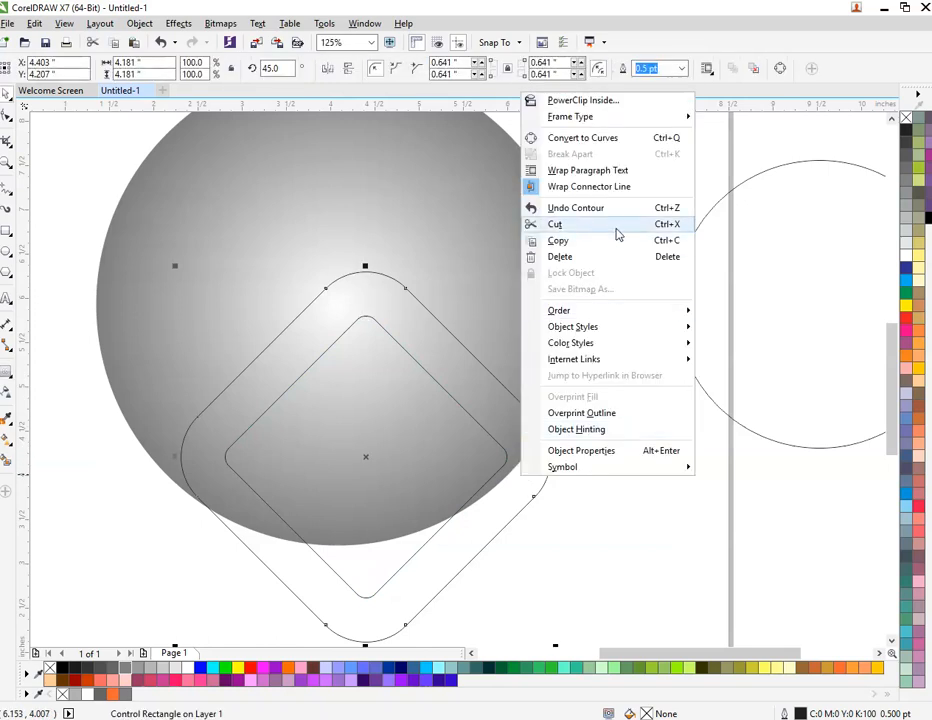
click(732, 545)
click(670, 530)
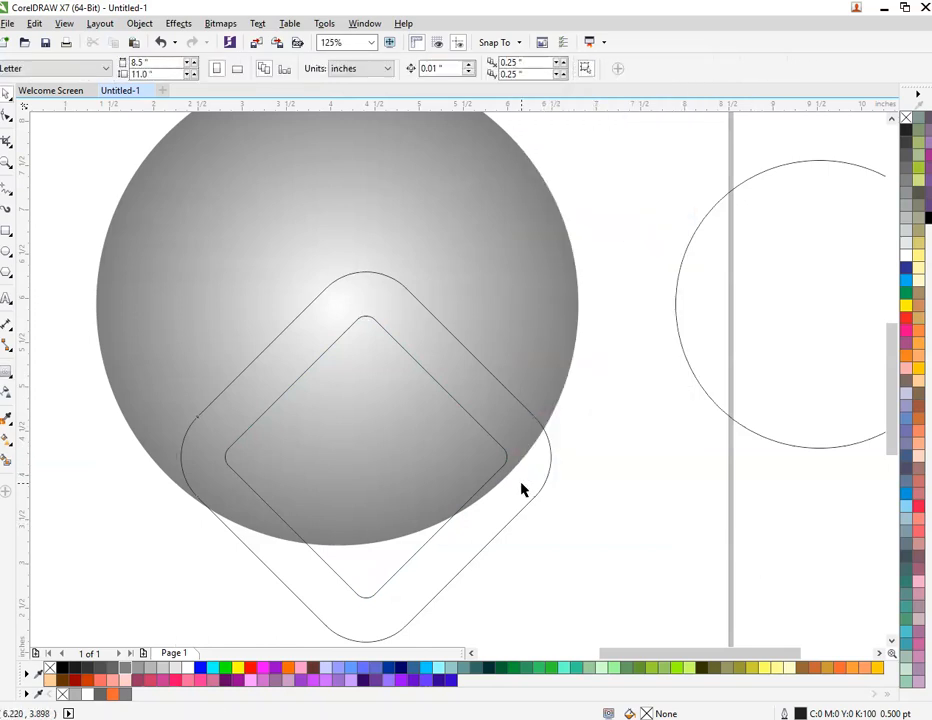
right_click(521, 485)
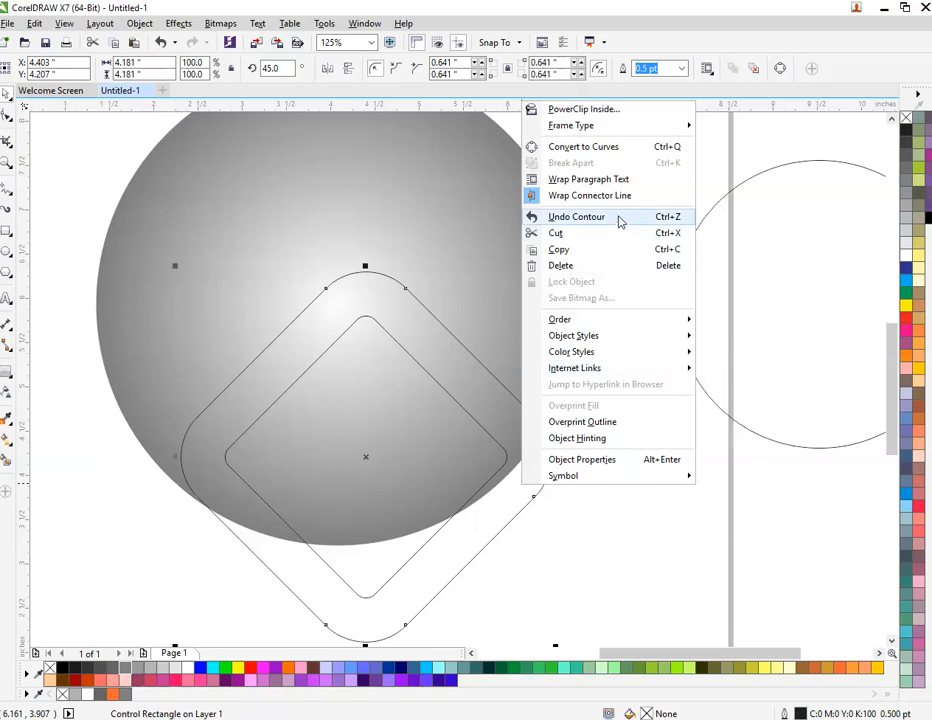
click(732, 499)
click(516, 473)
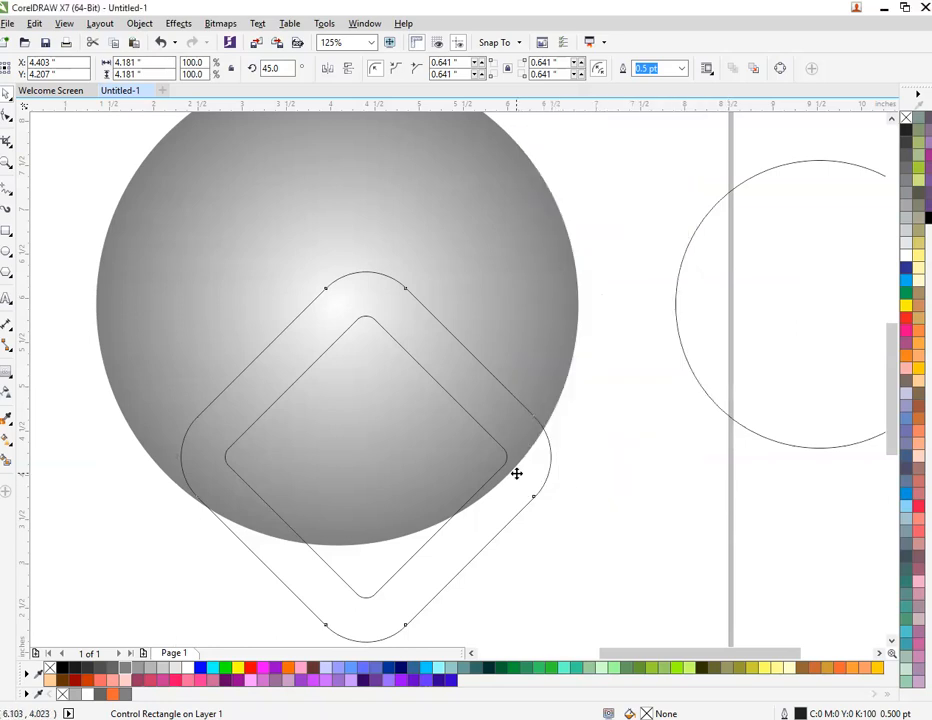
- Move the diamond with its contour to the left of the large circle and break the contour group apart
scroll(505, 433, down, 2)
click(445, 512)
drag(417, 488, 172, 466)
right_click(190, 440)
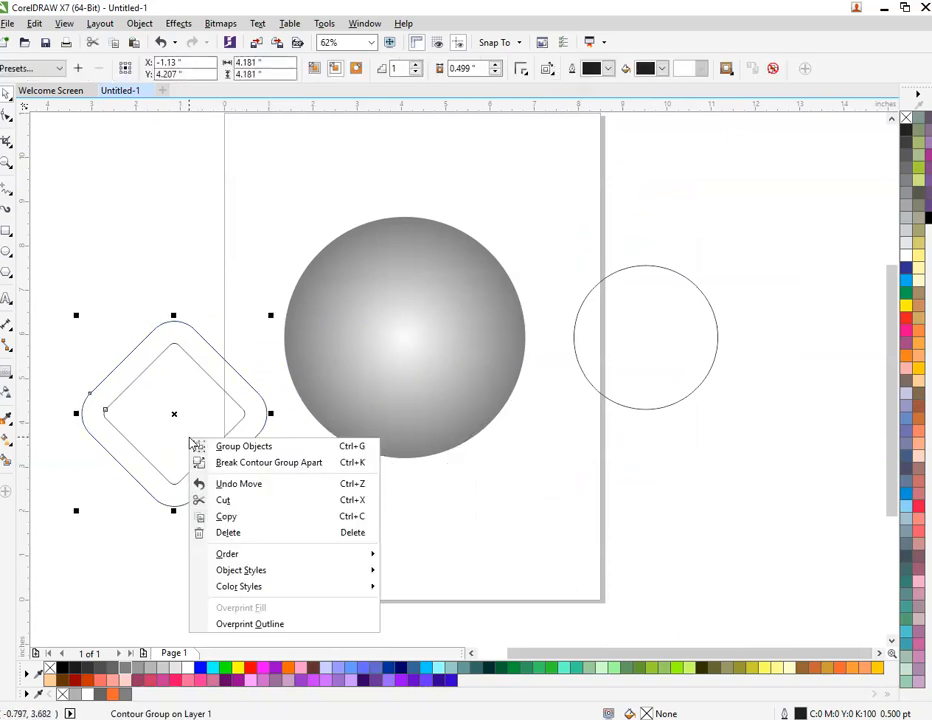
click(291, 461)
click(229, 466)
- Trim the inner diamond out of the outer one to form a ring and delete the leftover inner diamond
click(169, 408)
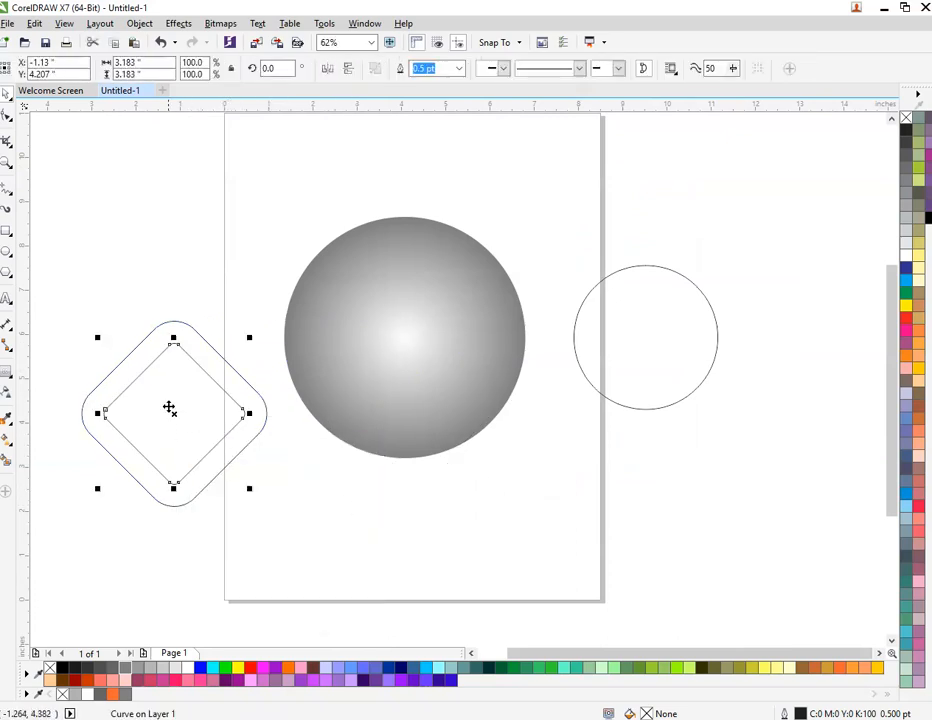
shift+click(175, 326)
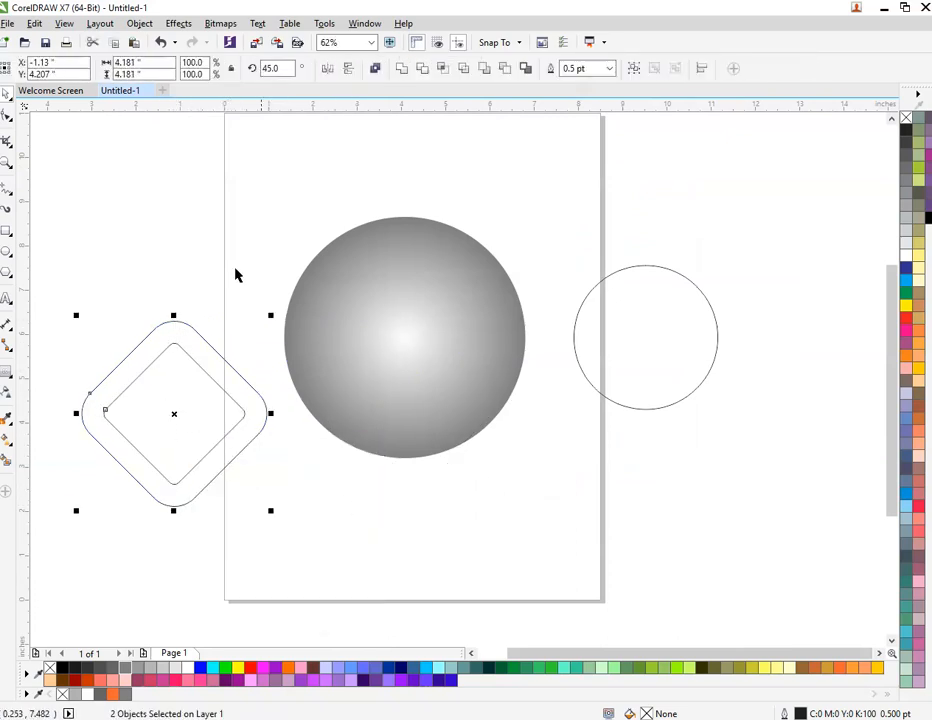
click(405, 72)
key(ctrl+z)
click(424, 70)
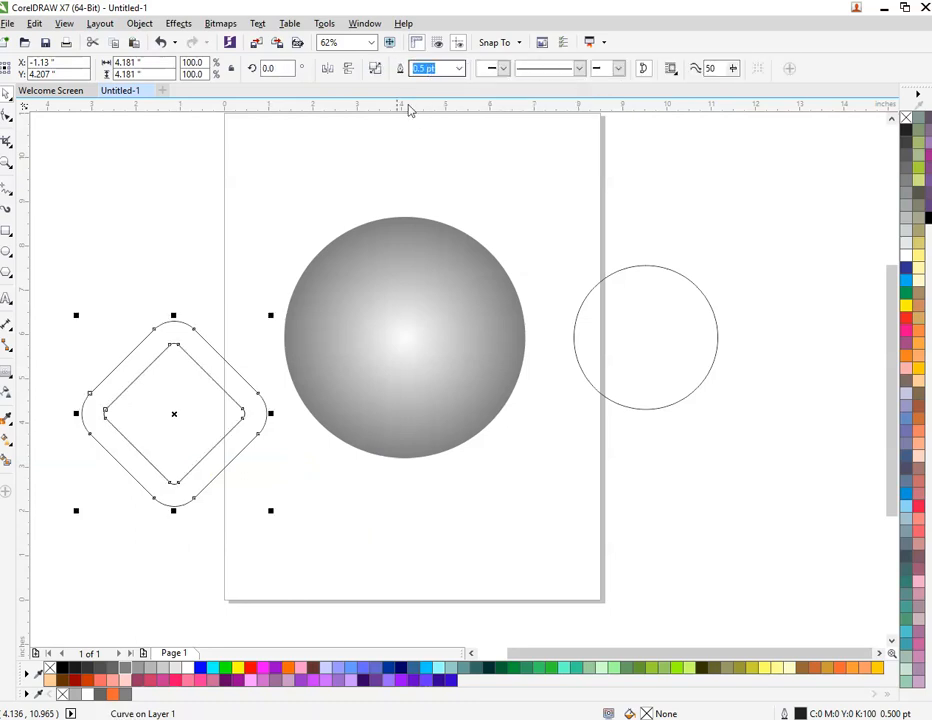
click(313, 195)
click(197, 385)
key(Delete)
- Move the diamond ring over the large circle's lower part, centred at about X 4.09 in and Y 3.52 in
drag(196, 348, 426, 358)
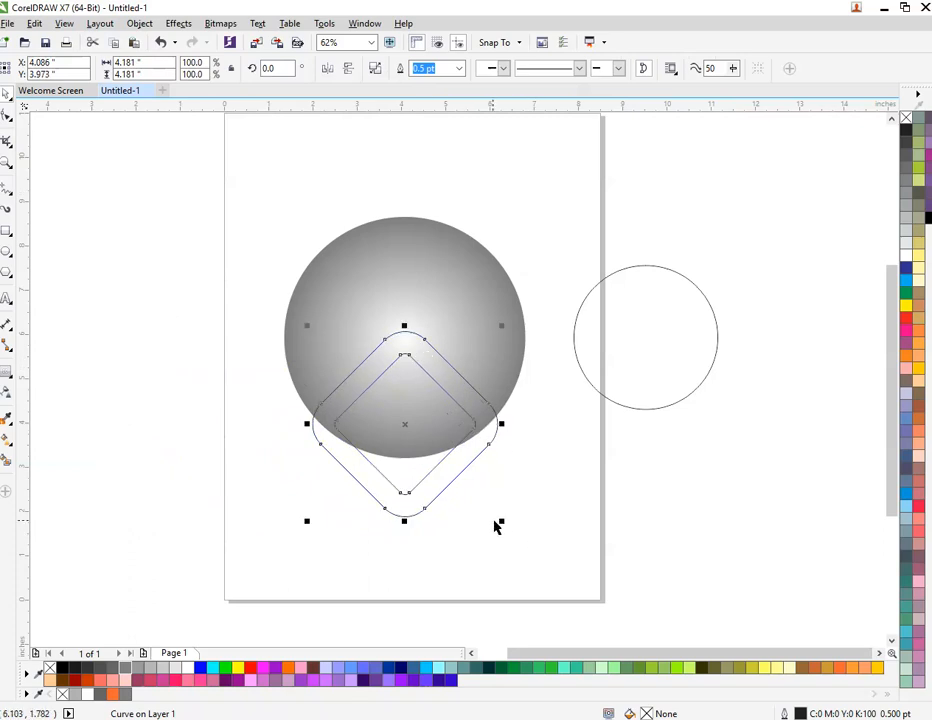
click(420, 437)
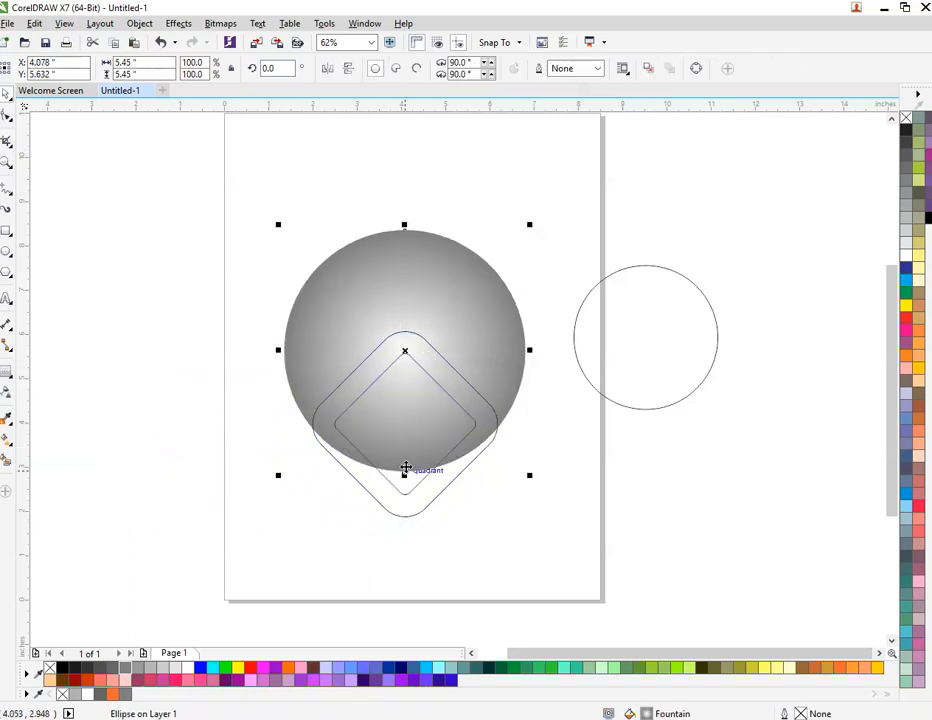
drag(406, 499, 409, 512)
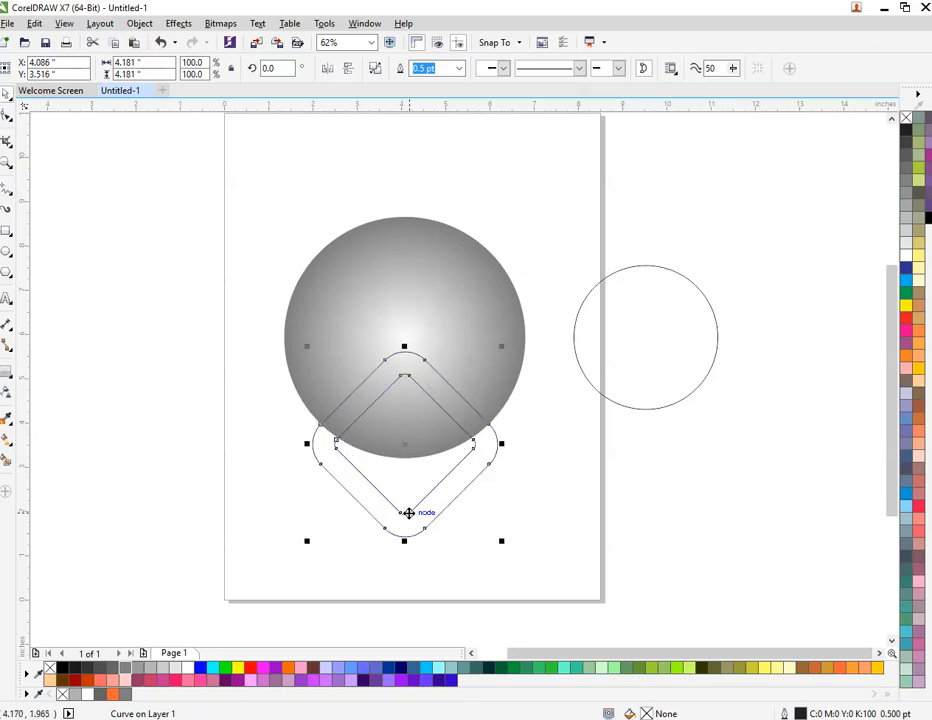
- Trim the large circle with the diamond ring and delete the ring, leaving a chevron-shaped gap in the circle
shift+click(502, 320)
click(402, 68)
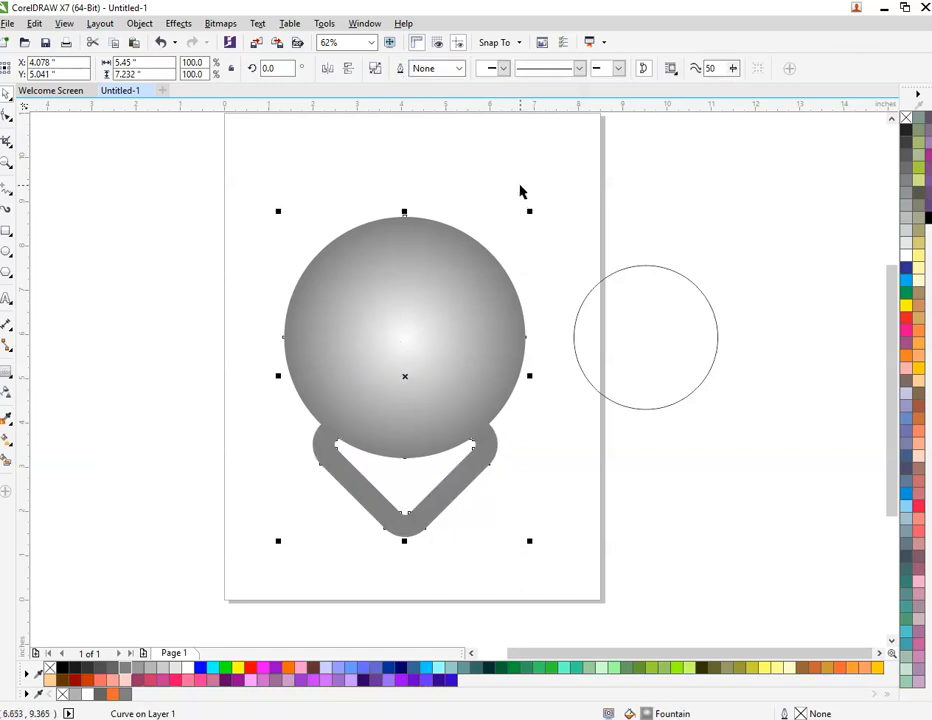
key(ctrl+z)
click(430, 70)
click(430, 557)
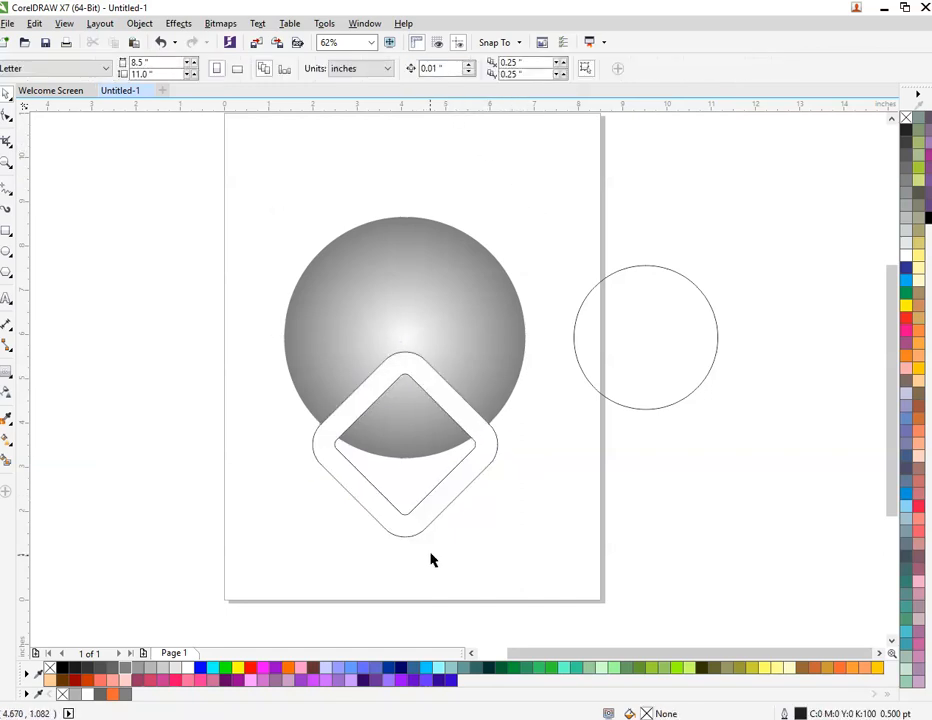
click(422, 524)
key(Delete)
- Move the small circle over the chevron gap in the large circle and scale it to about 3.56 in wide
drag(642, 368, 402, 374)
scroll(402, 356, up, 2)
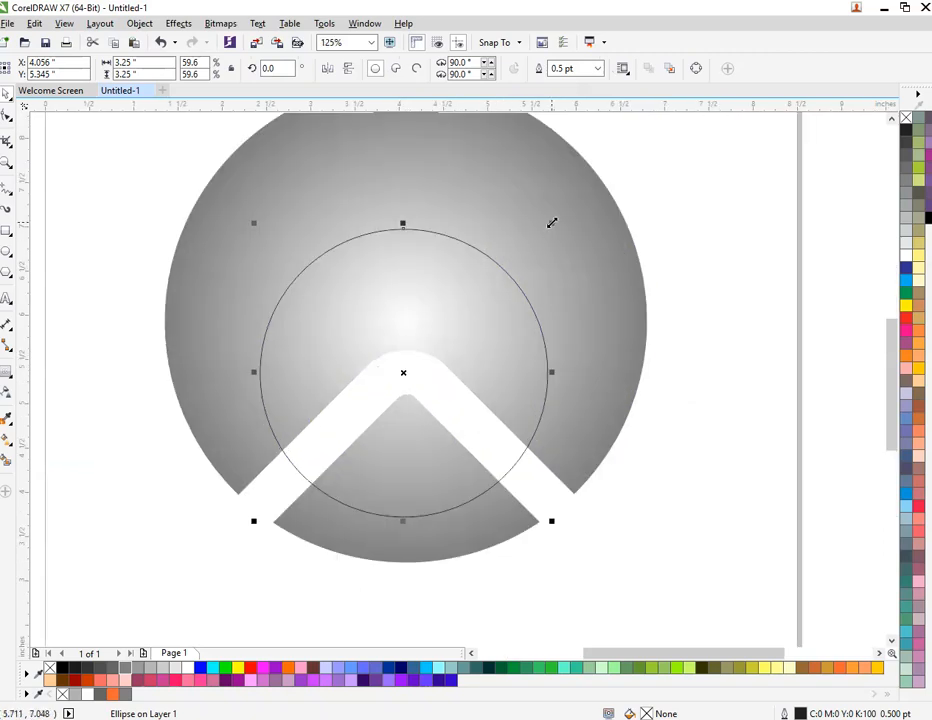
drag(551, 222, 537, 241)
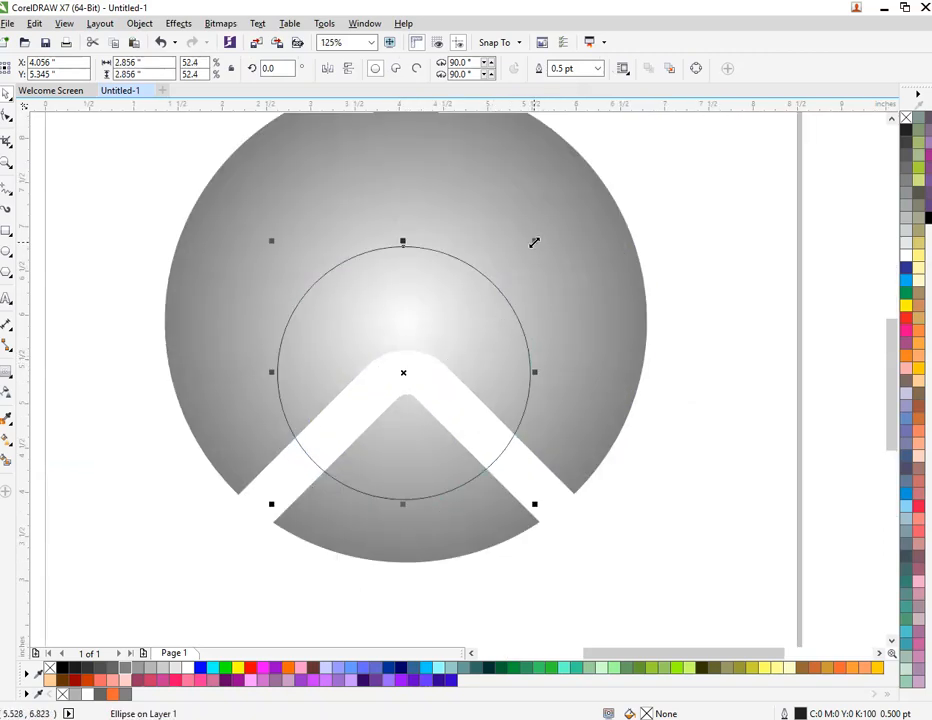
drag(534, 241, 566, 210)
click(745, 416)
- Give the small circle a radial black-and-white fountain fill centred on the circle and reaching its edge
click(422, 396)
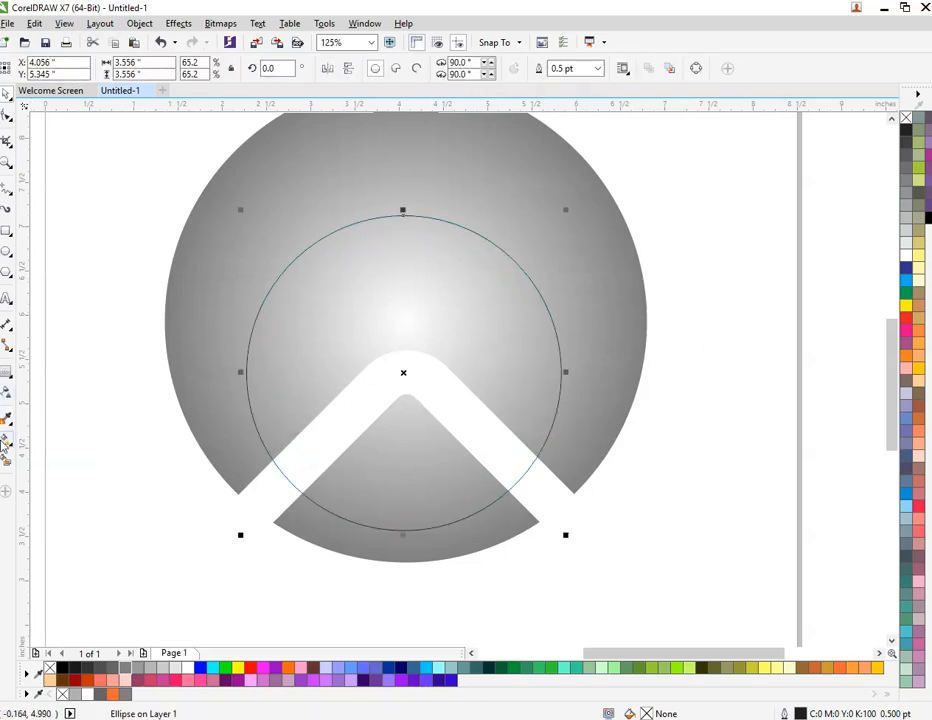
click(6, 440)
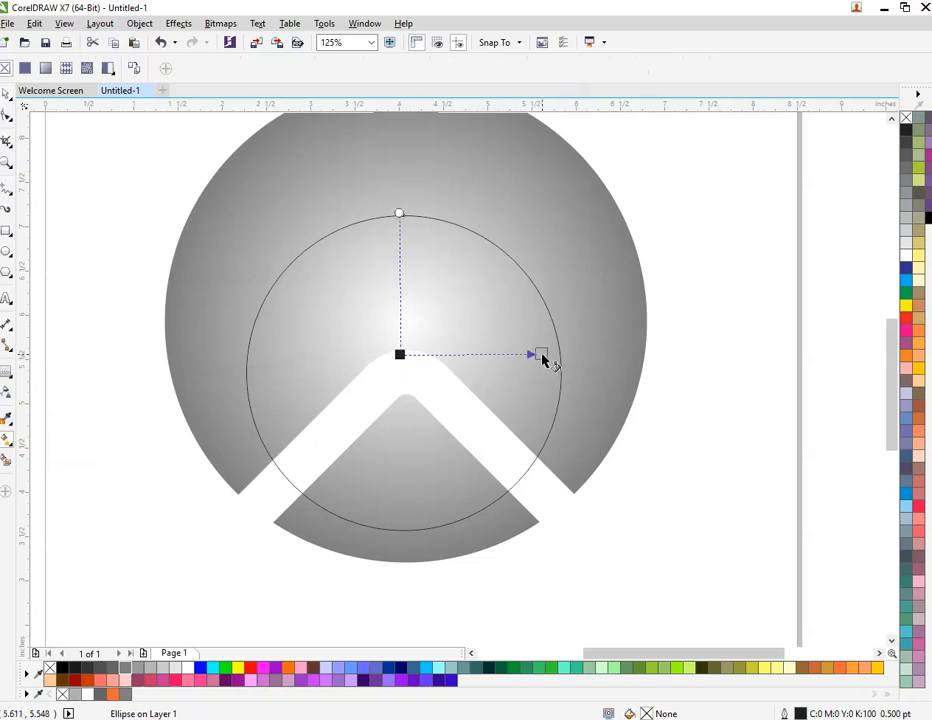
drag(541, 357, 558, 354)
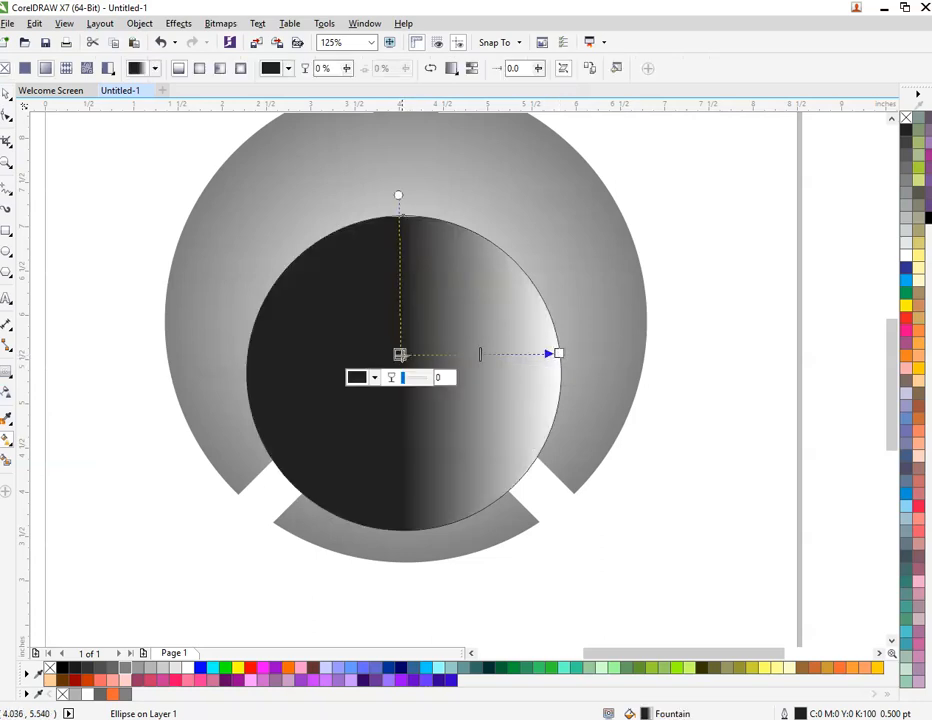
click(199, 67)
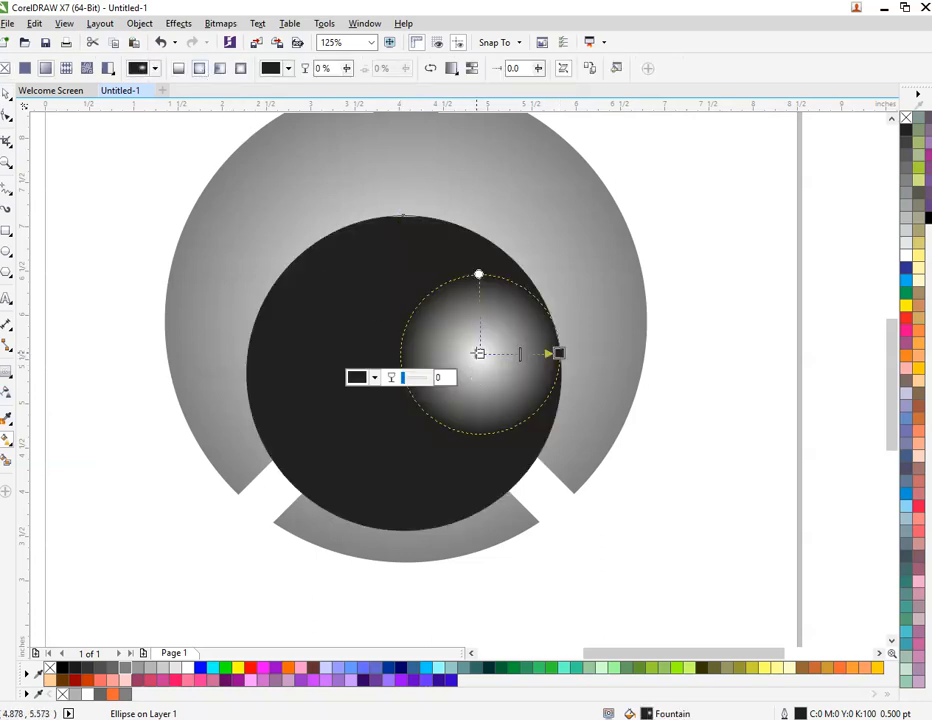
drag(479, 353, 403, 371)
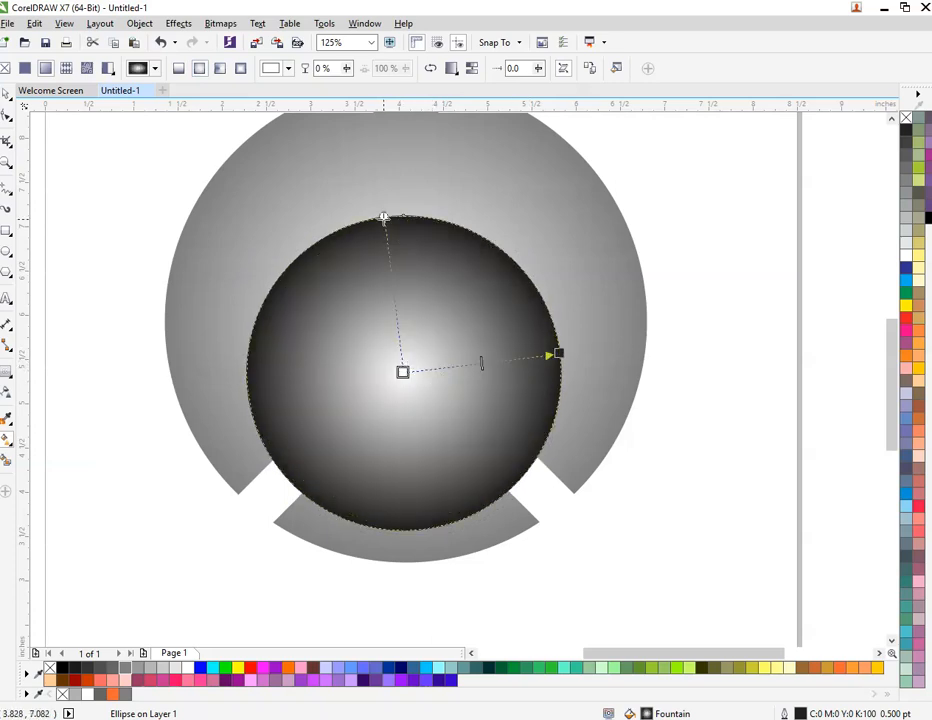
mouse_move(383, 217)
mouse_down()
mouse_move(404, 213)
mouse_move(383, 217)
mouse_up()
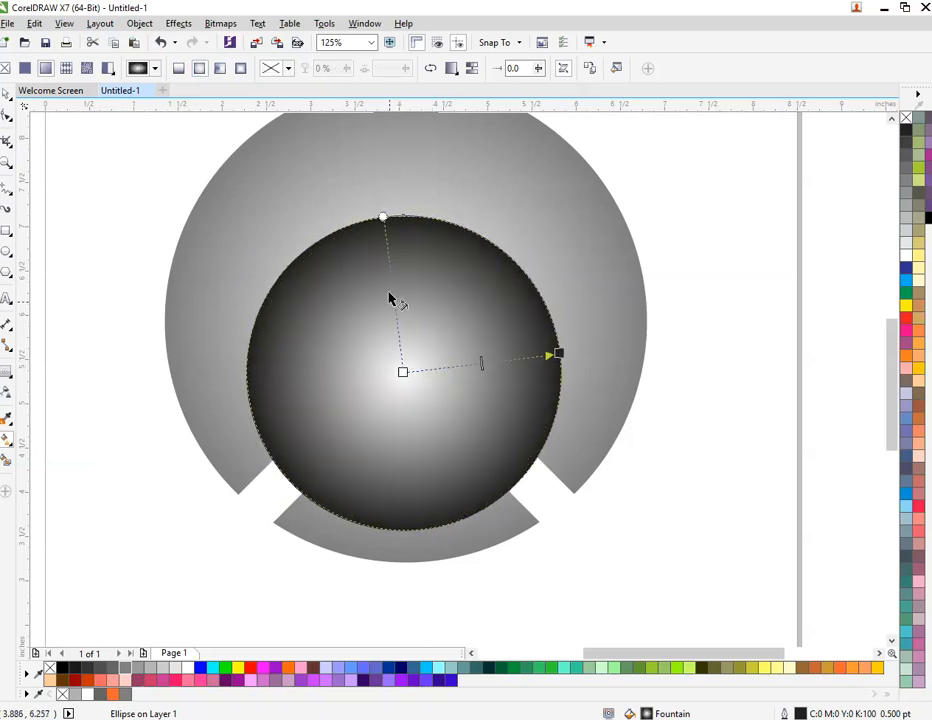
- Recolour the small circle's gradient from yellow at the centre to orange at the edge, shifting the midpoint slightly towards the centre
click(402, 372)
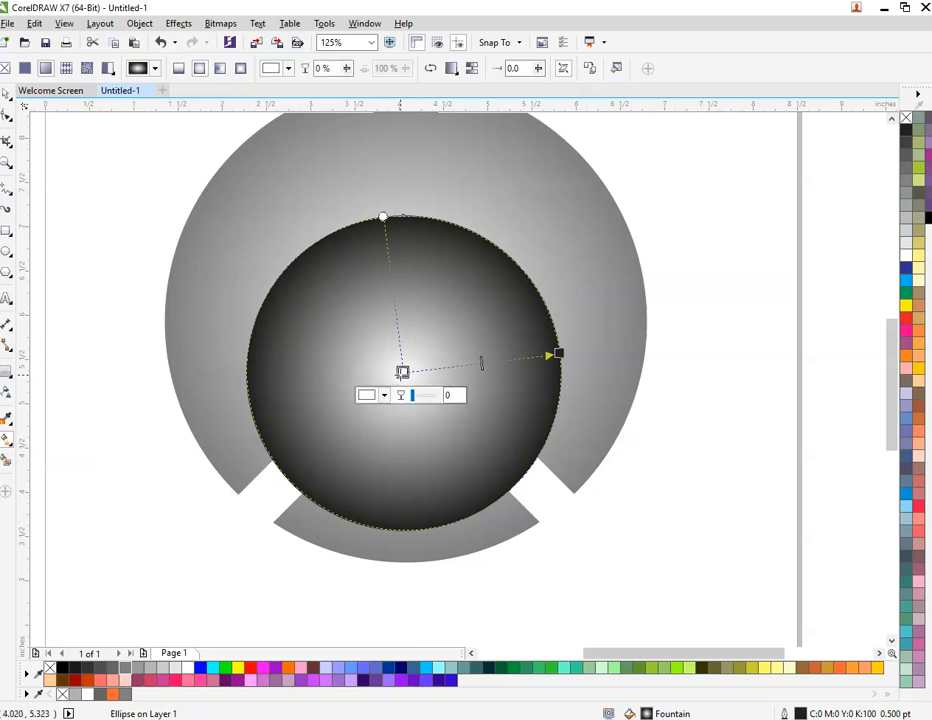
click(238, 667)
click(558, 353)
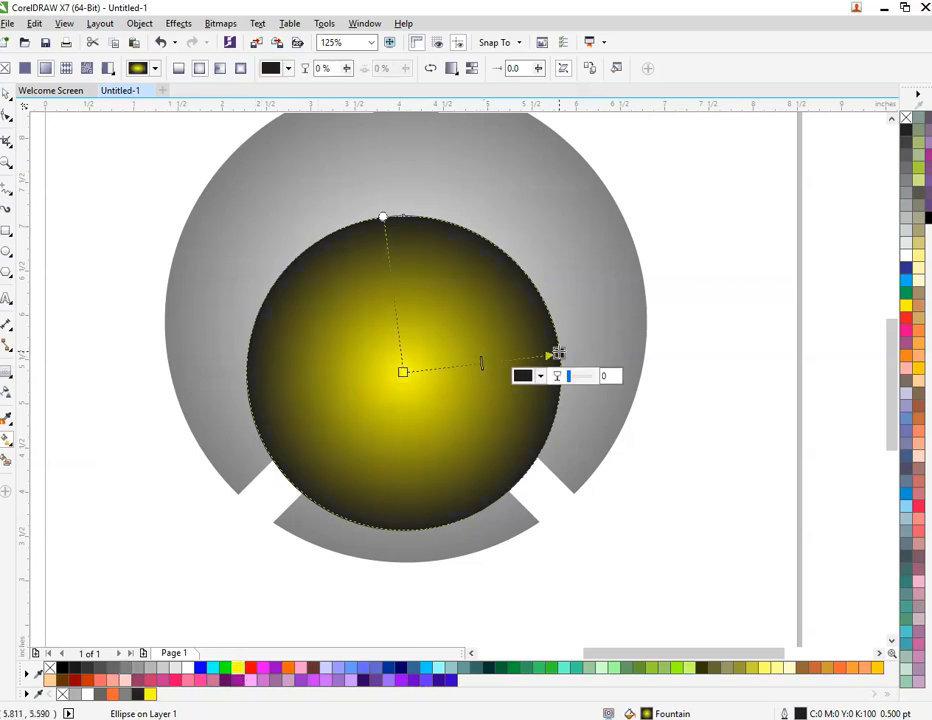
click(838, 667)
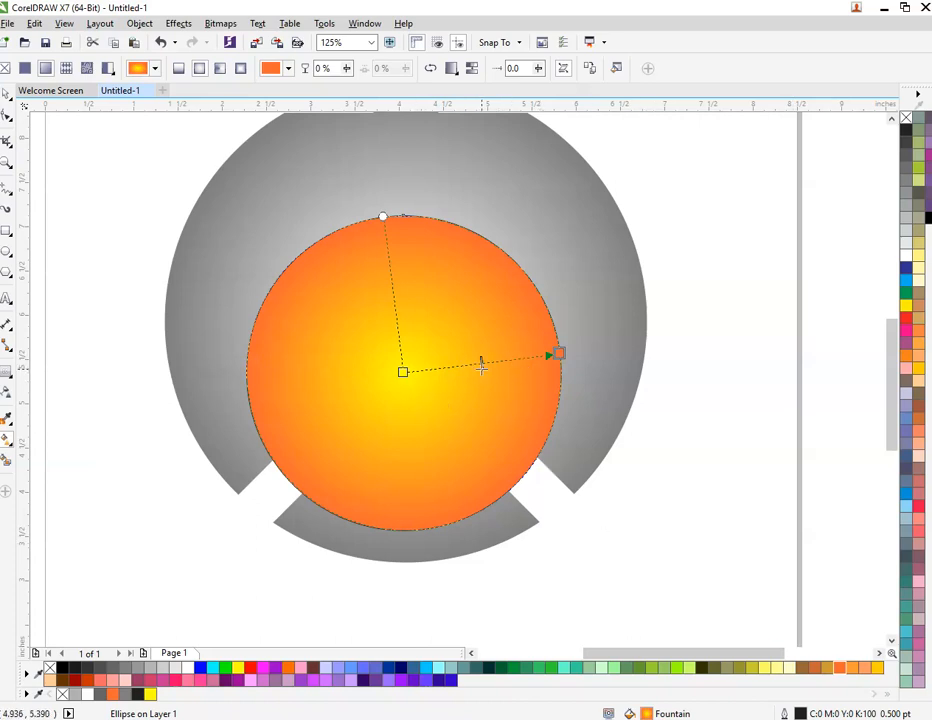
drag(452, 370, 470, 372)
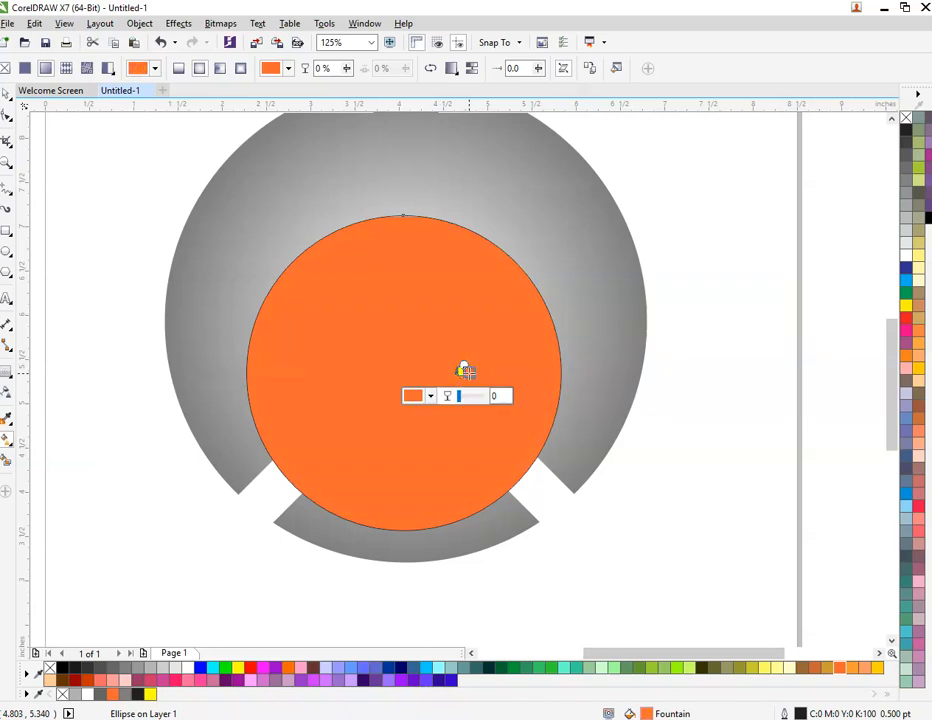
key(ctrl+z)
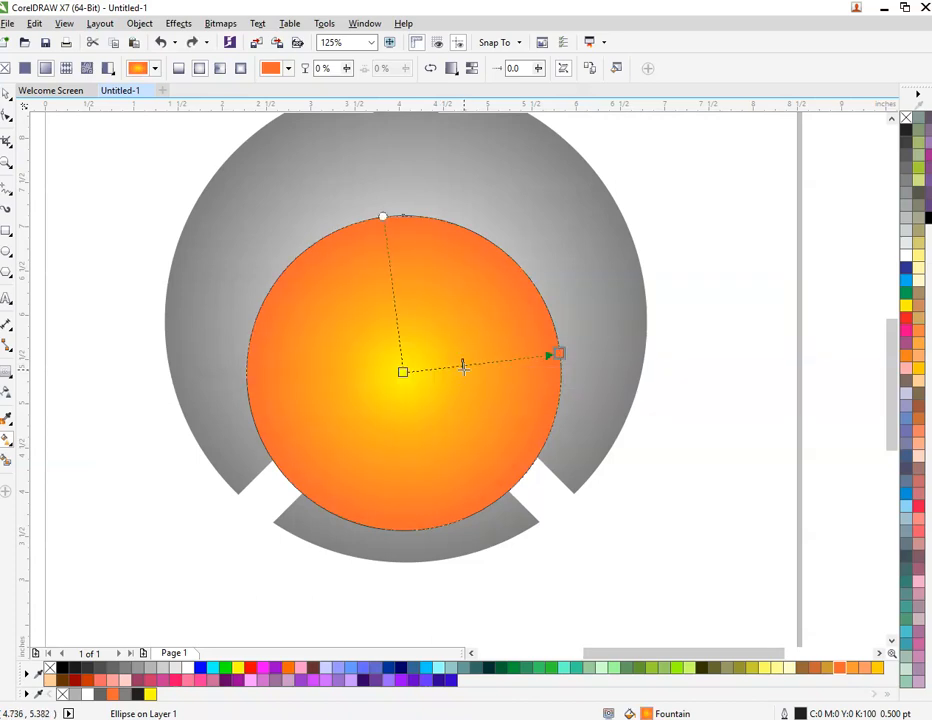
- Remove the outline from the orange gradient circle and send it behind the large grey circle
key(space)
click(663, 445)
click(540, 372)
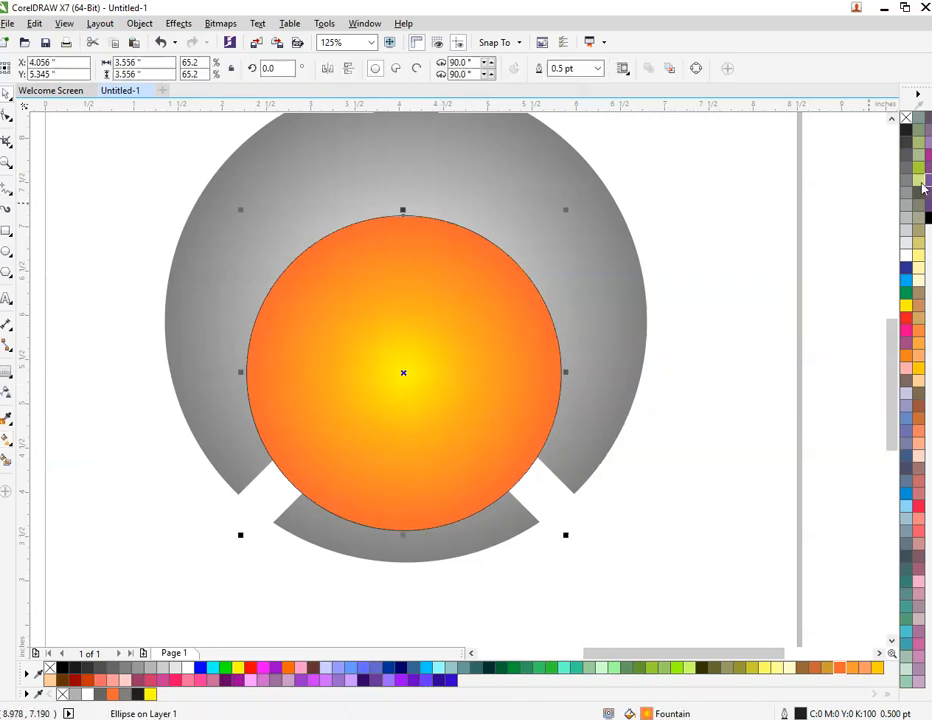
right_click(906, 119)
key(shift+Page_Down)
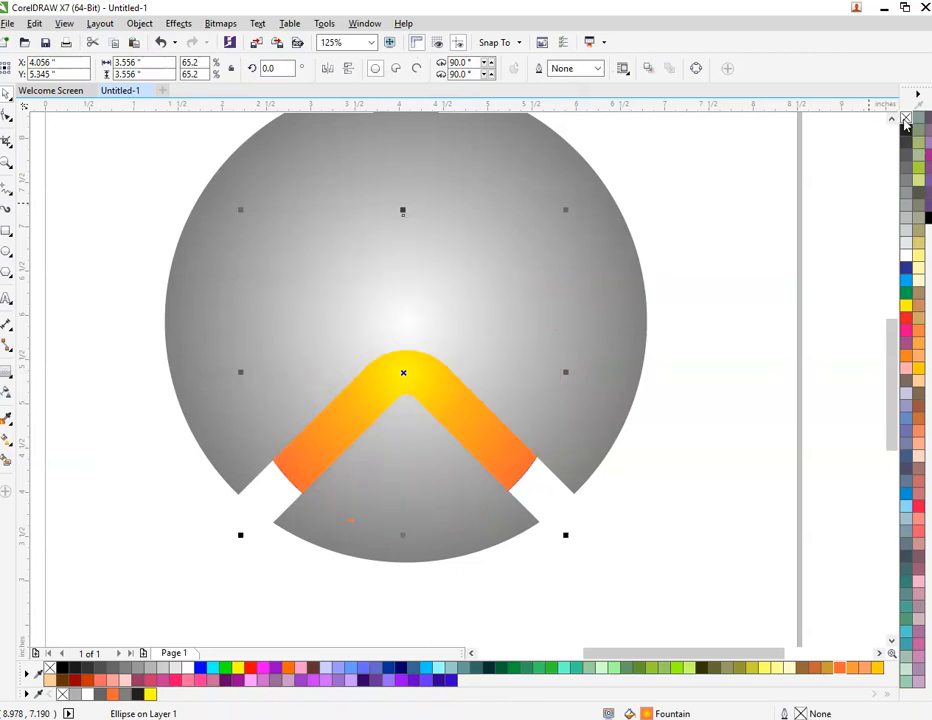
- Scale the orange gradient circle to about 3.64 in wide around its centre
mouse_move(566, 210)
mouse_down()
mouse_move(551, 224)
mouse_move(580, 204)
mouse_move(572, 207)
mouse_up()
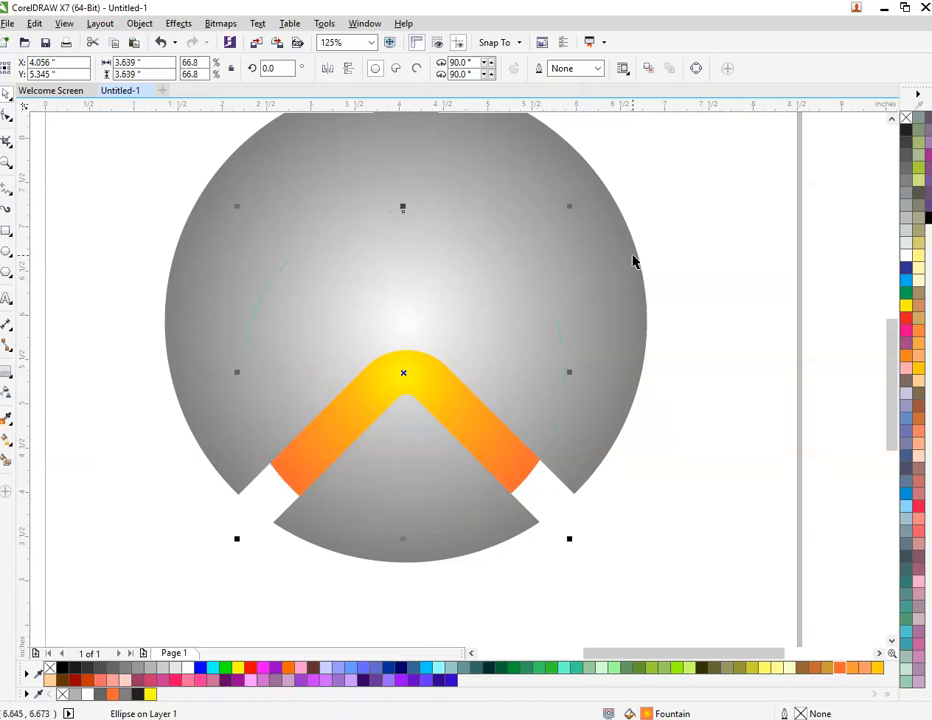
click(704, 392)
scroll(585, 349, down, 1)
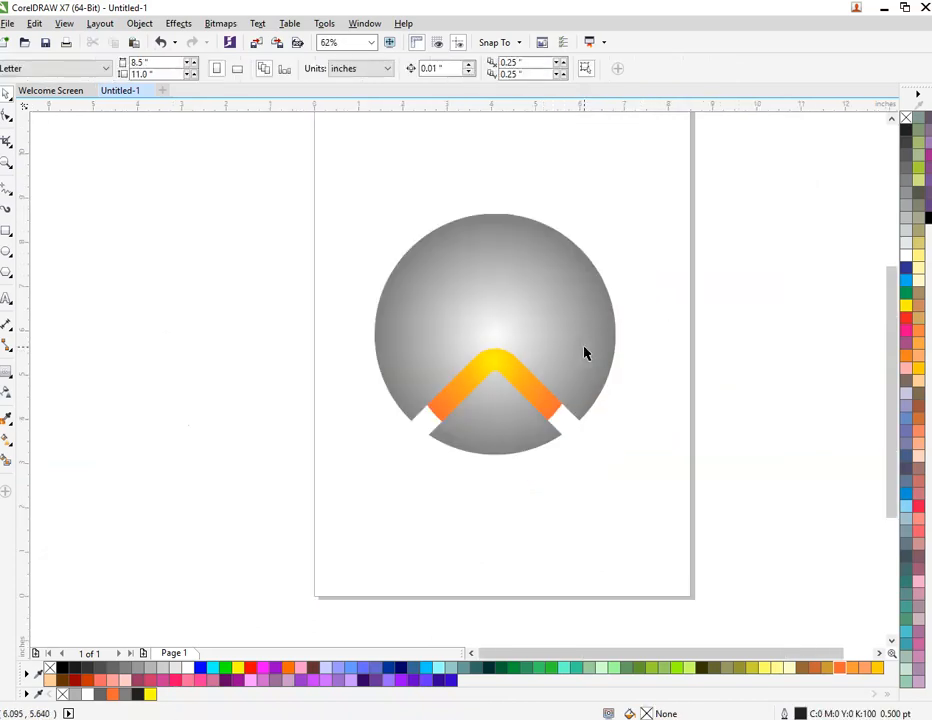
scroll(549, 268, up, 1)
- Break the trimmed large grey circle apart into separate upper and lower pieces
click(558, 262)
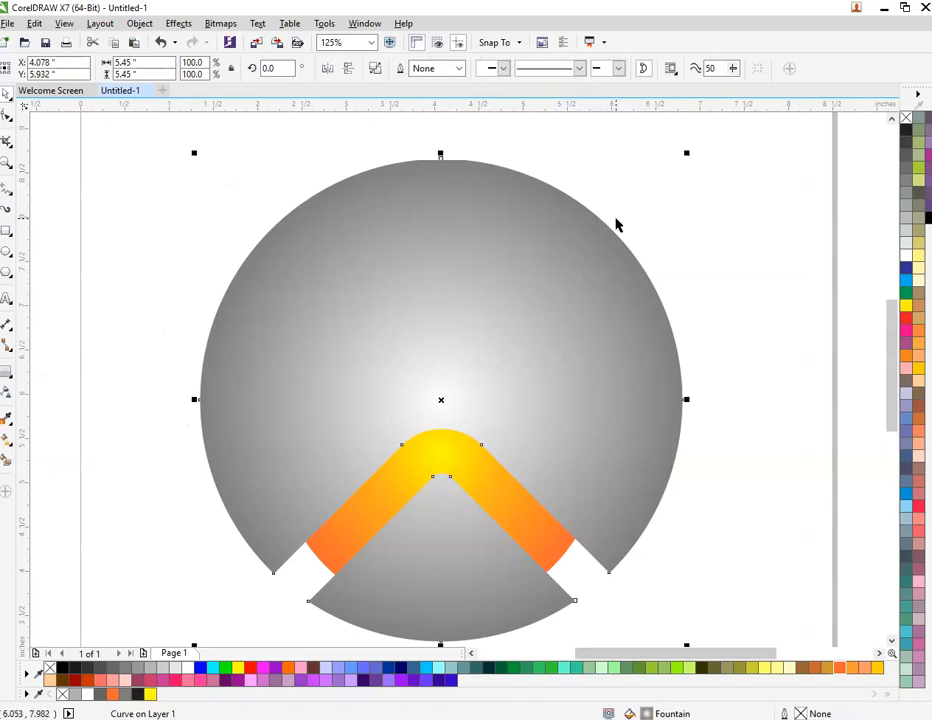
right_click(589, 231)
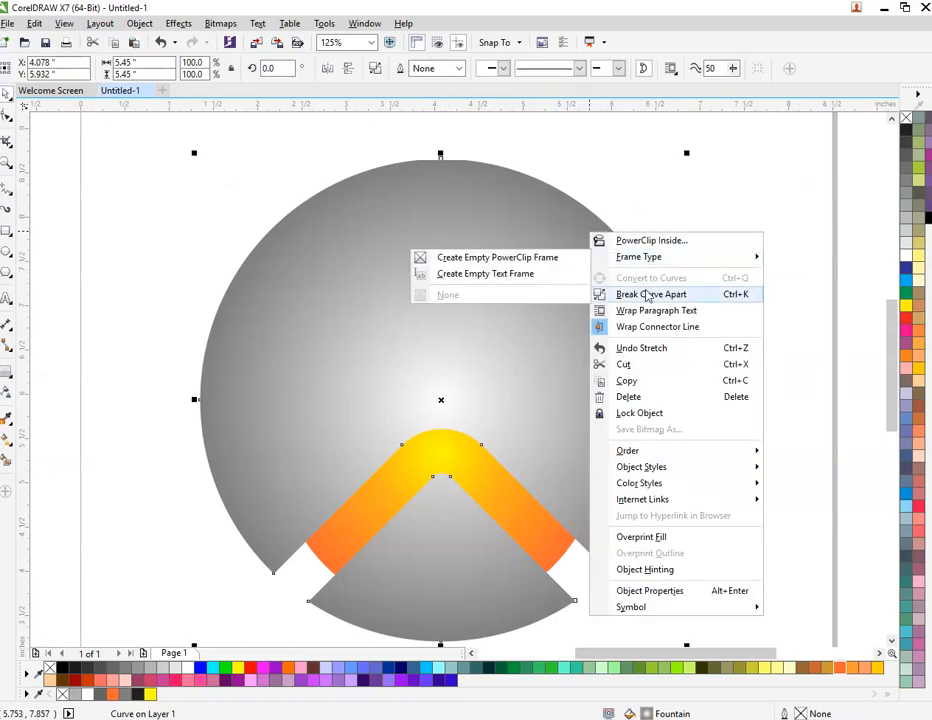
click(652, 293)
click(663, 287)
drag(586, 293, 652, 207)
key(ctrl+z)
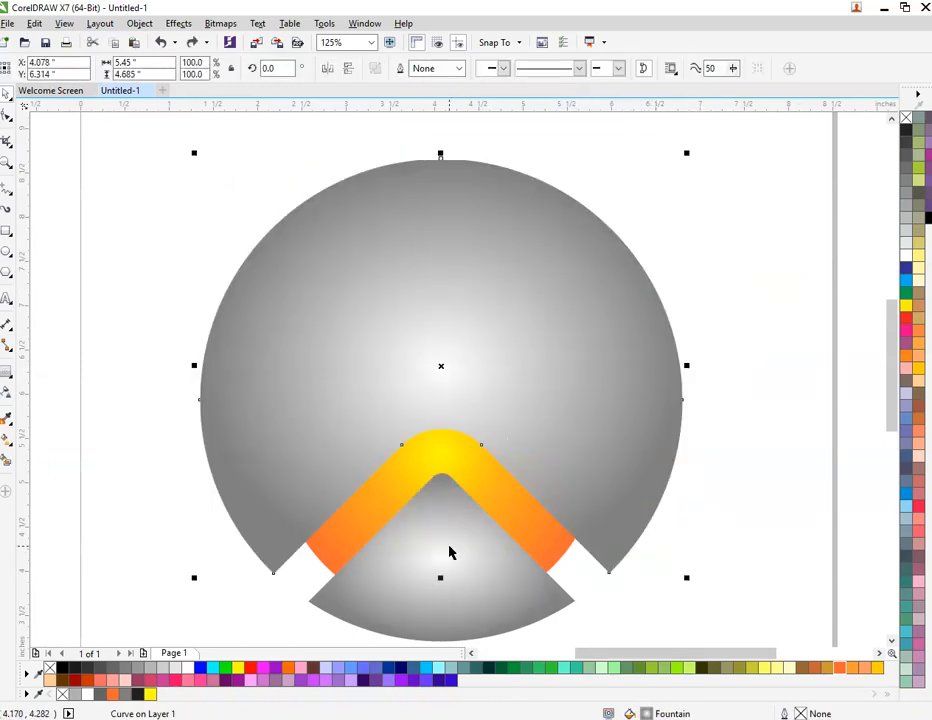
drag(450, 547, 475, 622)
key(ctrl+z)
click(711, 416)
click(593, 327)
right_click(510, 235)
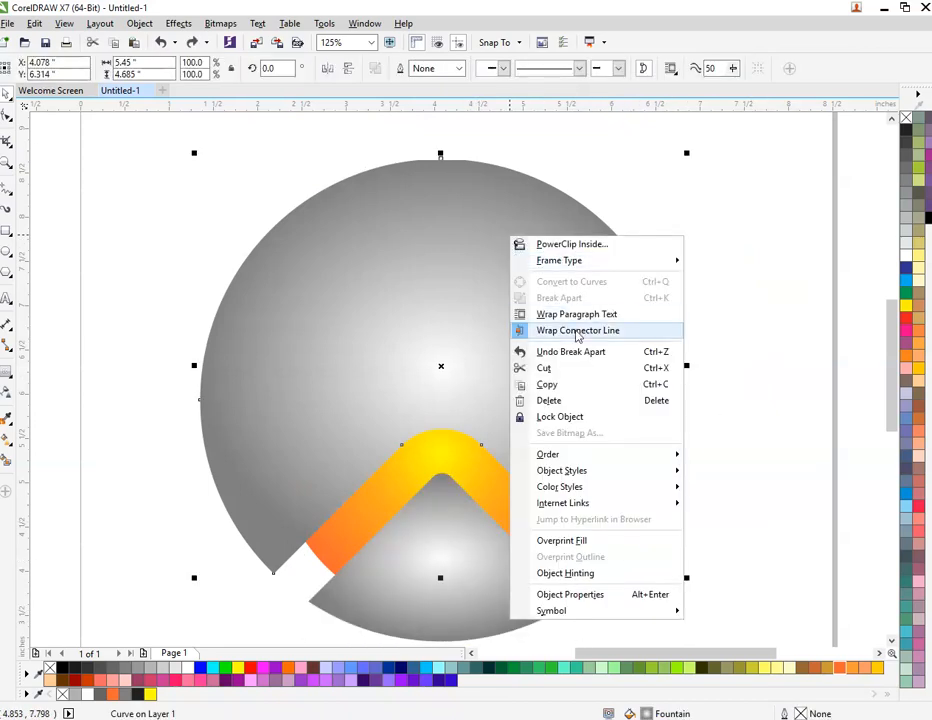
click(588, 392)
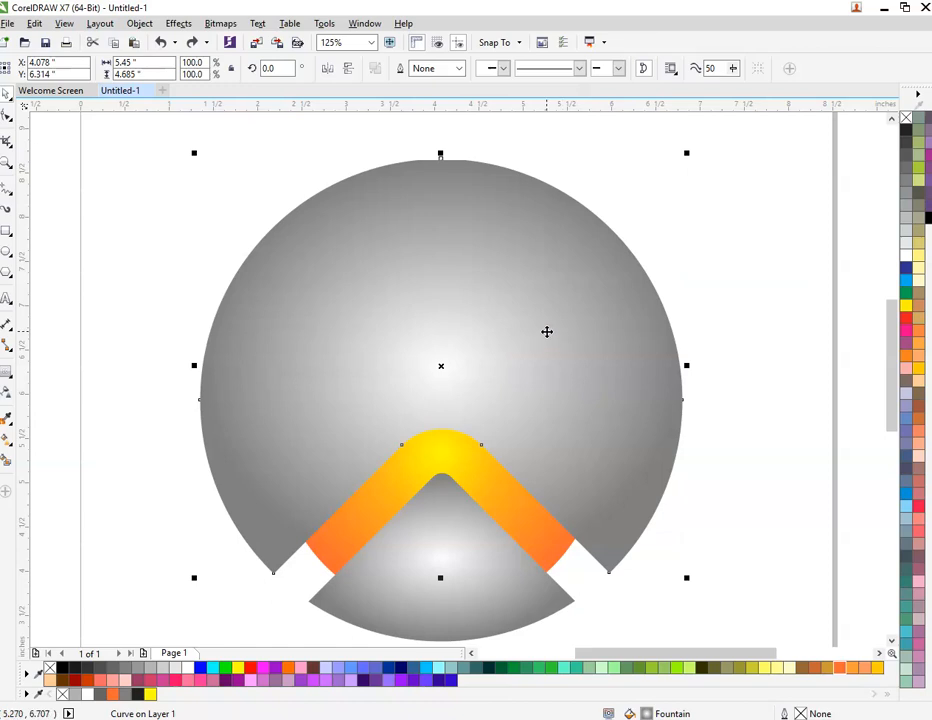
right_click(547, 331)
click(762, 330)
right_click(768, 310)
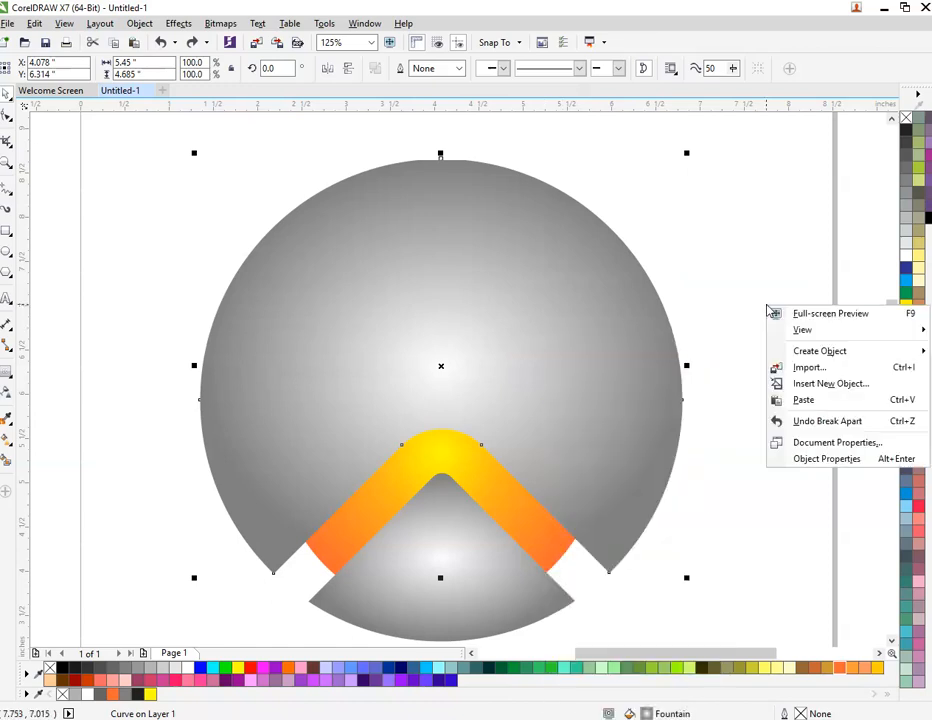
click(815, 256)
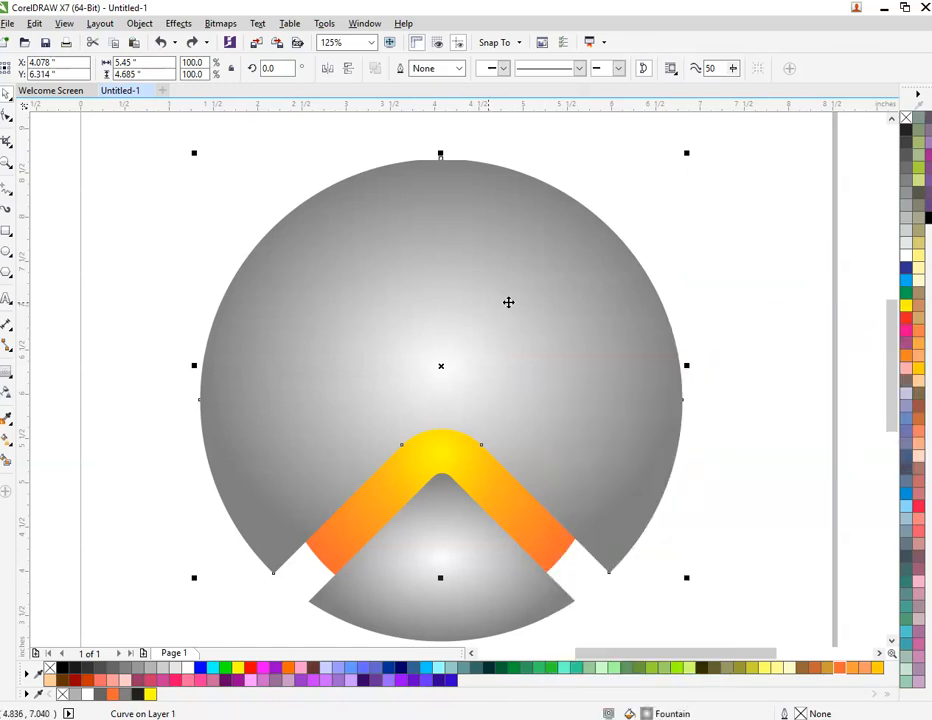
drag(458, 303, 561, 320)
key(ctrl+z)
right_click(815, 214)
key(Escape)
- Duplicate the upper grey piece and align the copy's horizontal centre with the original
drag(416, 264, 516, 277)
right_click(516, 277)
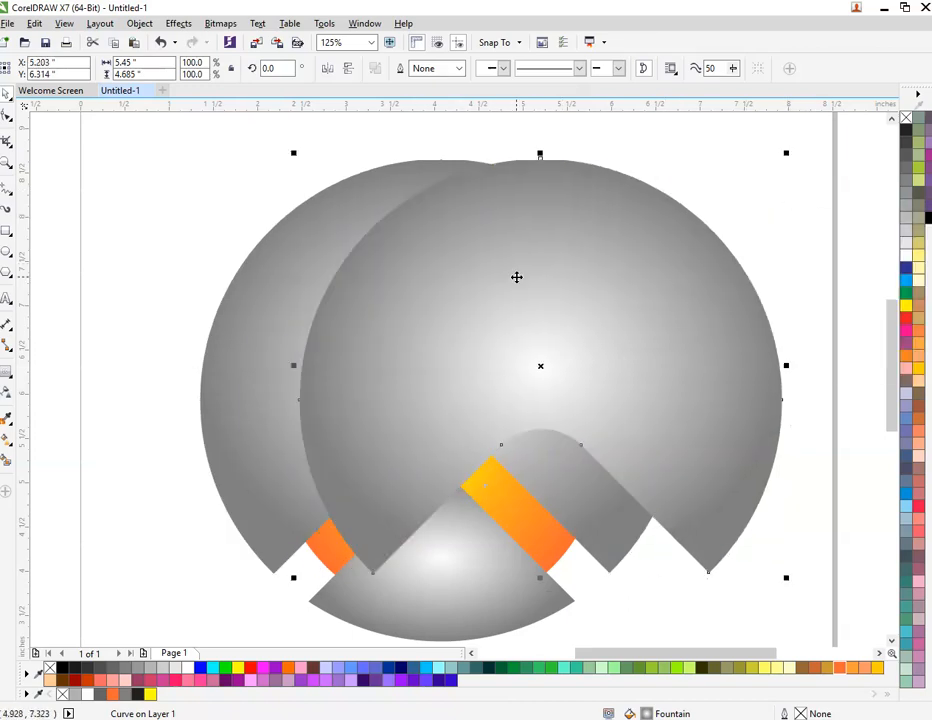
shift+click(285, 255)
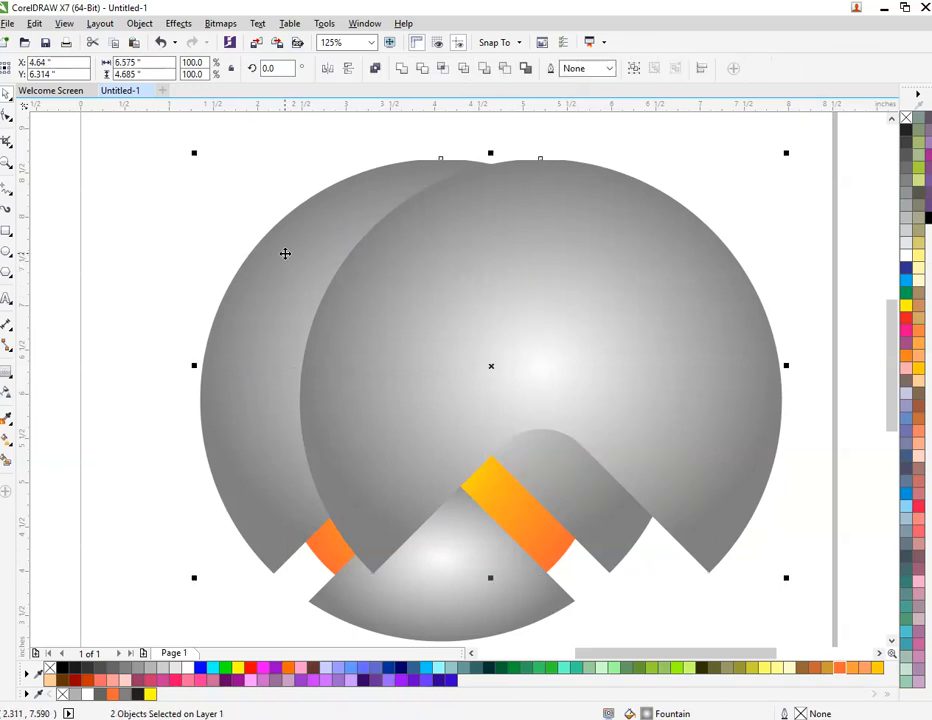
key(c)
click(688, 183)
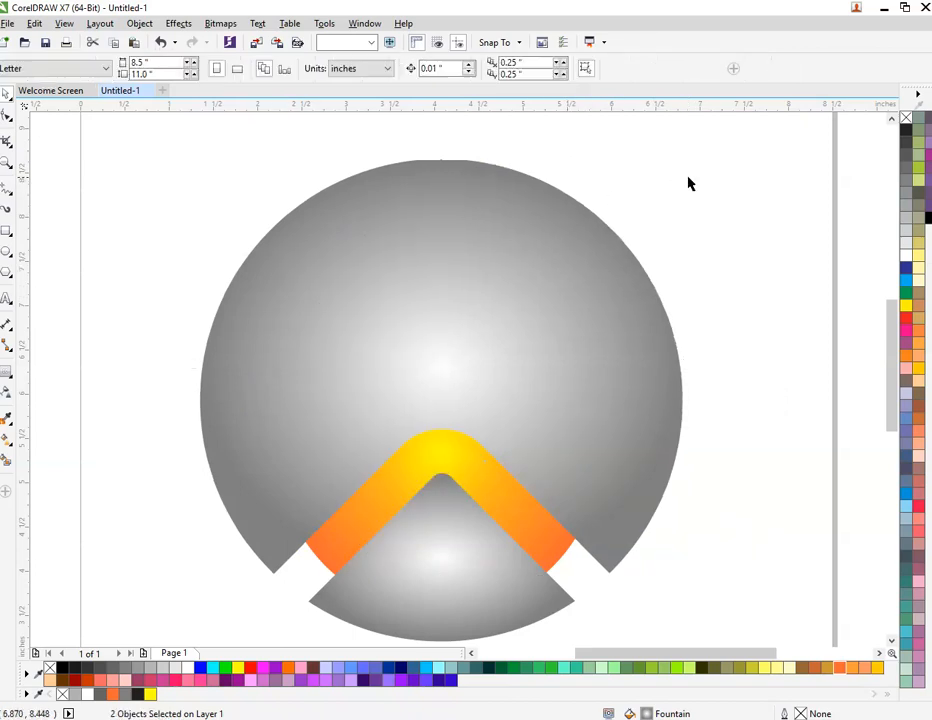
- Offset the grey copy horizontally to about X 4.43 in and give it a white fill with about 75 uniform transparency
drag(495, 253, 526, 253)
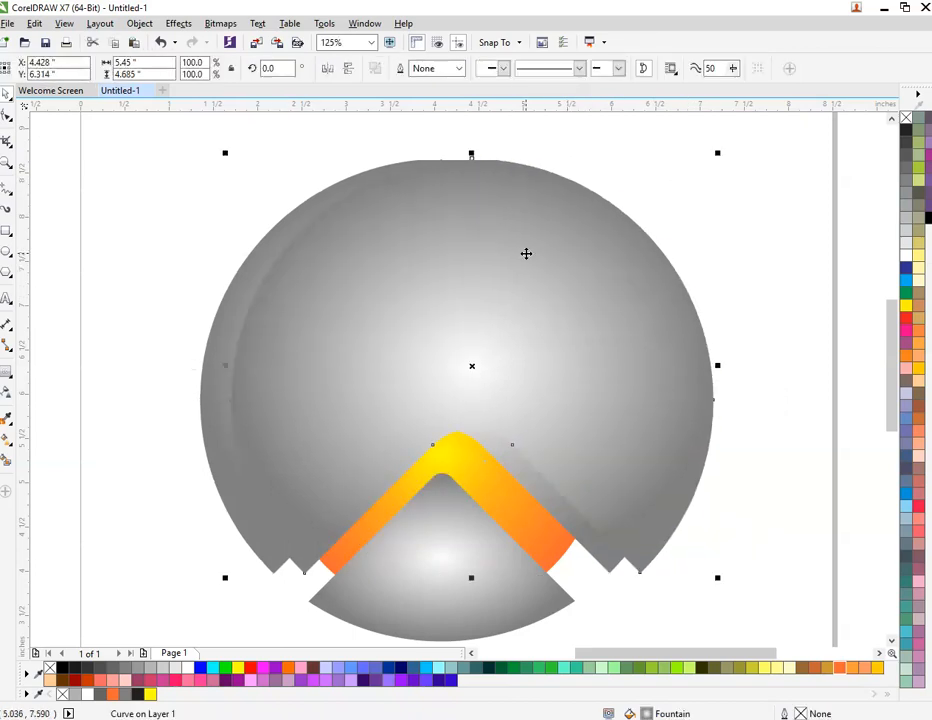
click(190, 671)
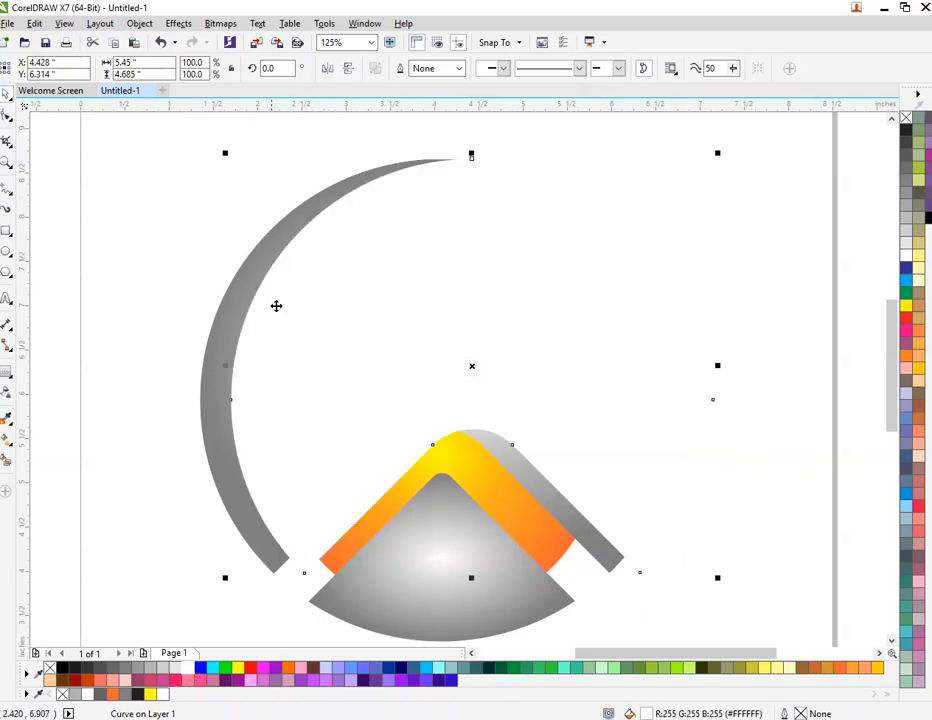
click(8, 395)
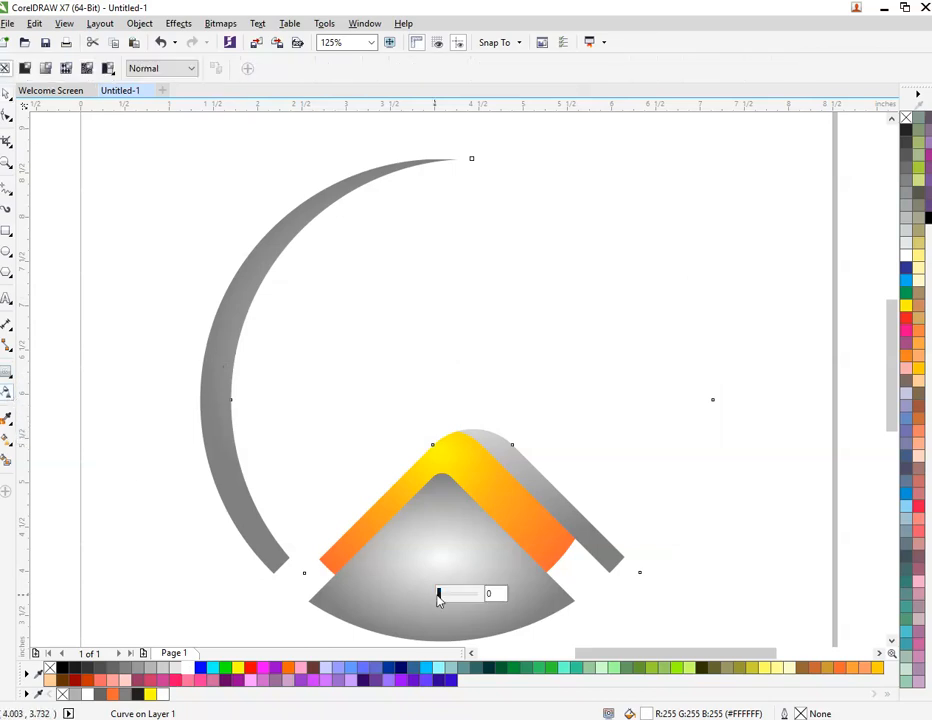
click(469, 595)
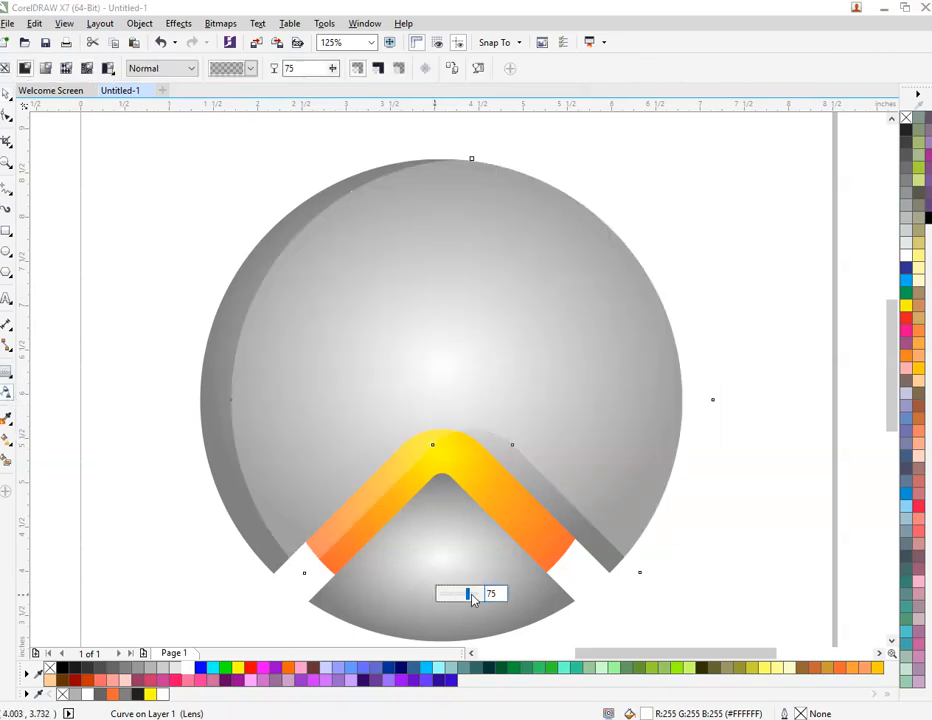
drag(471, 593, 473, 594)
click(797, 422)
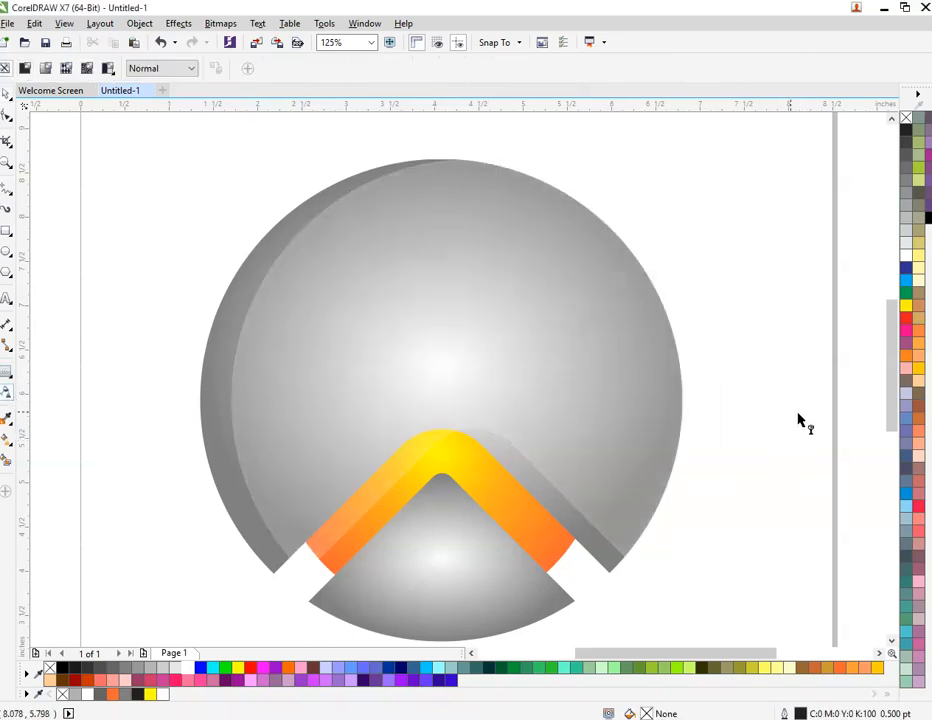
- Scale the transparent white copy to 96%, about 5.23 in wide, and centre it at about X 4.08 in and Y 6.19 in
click(7, 96)
click(287, 331)
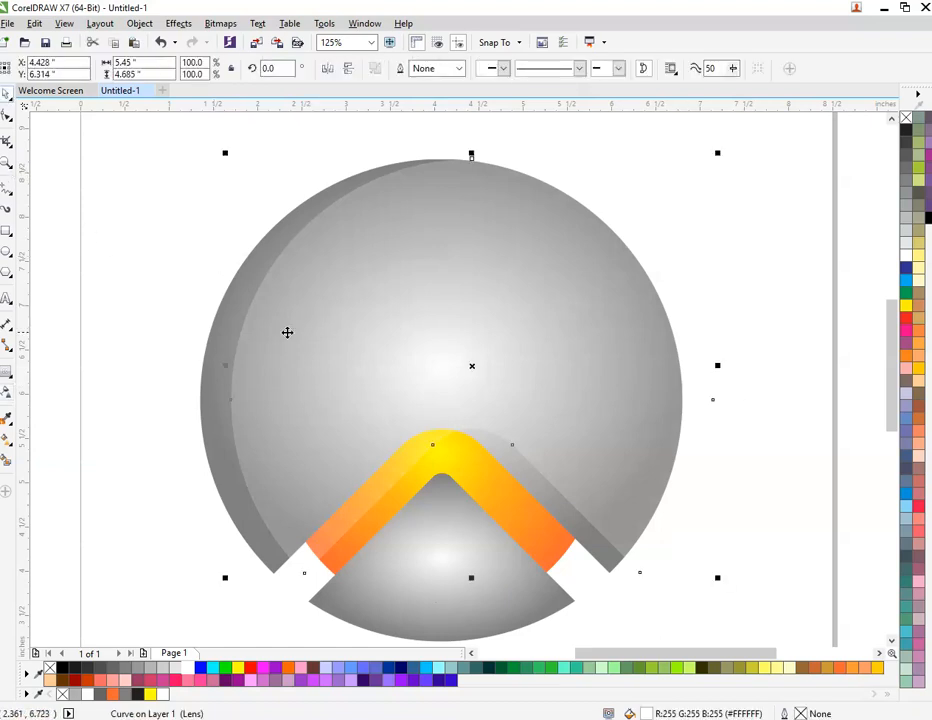
drag(304, 395, 290, 403)
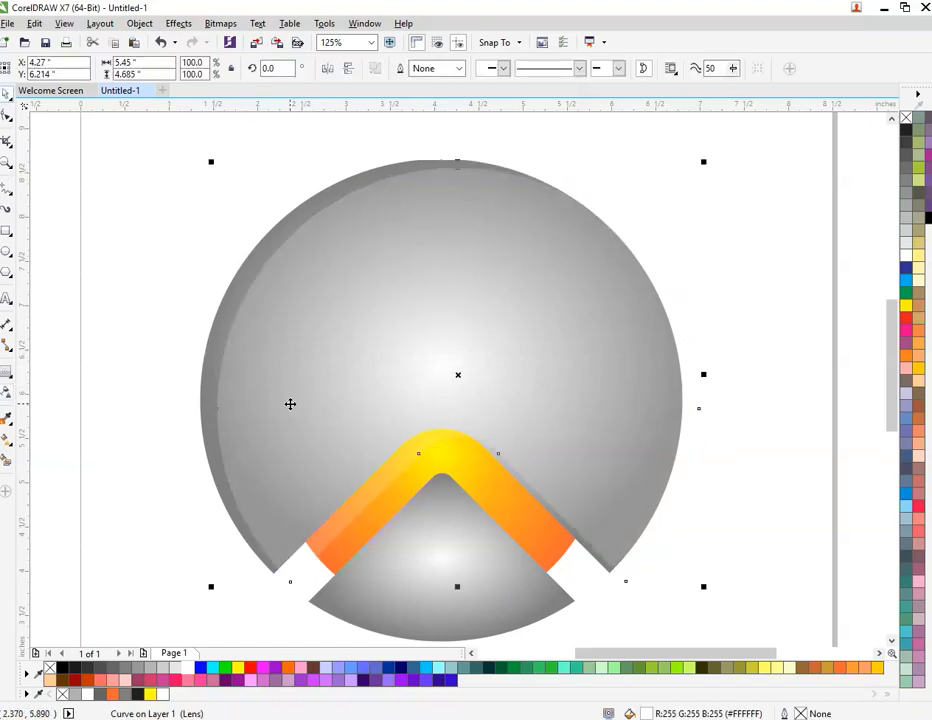
key(Left)
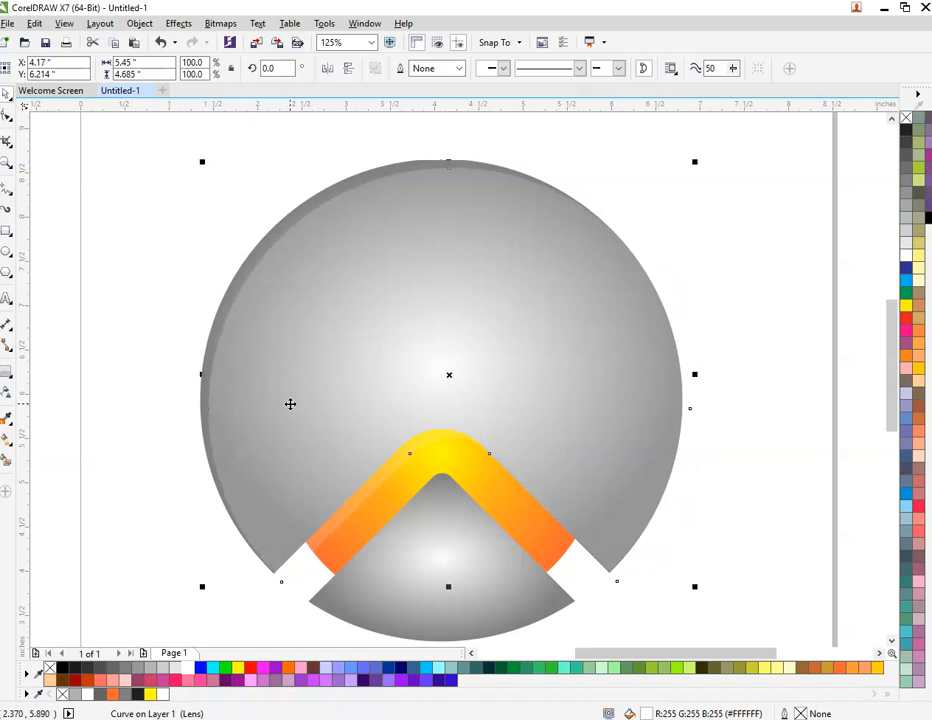
drag(695, 162, 686, 170)
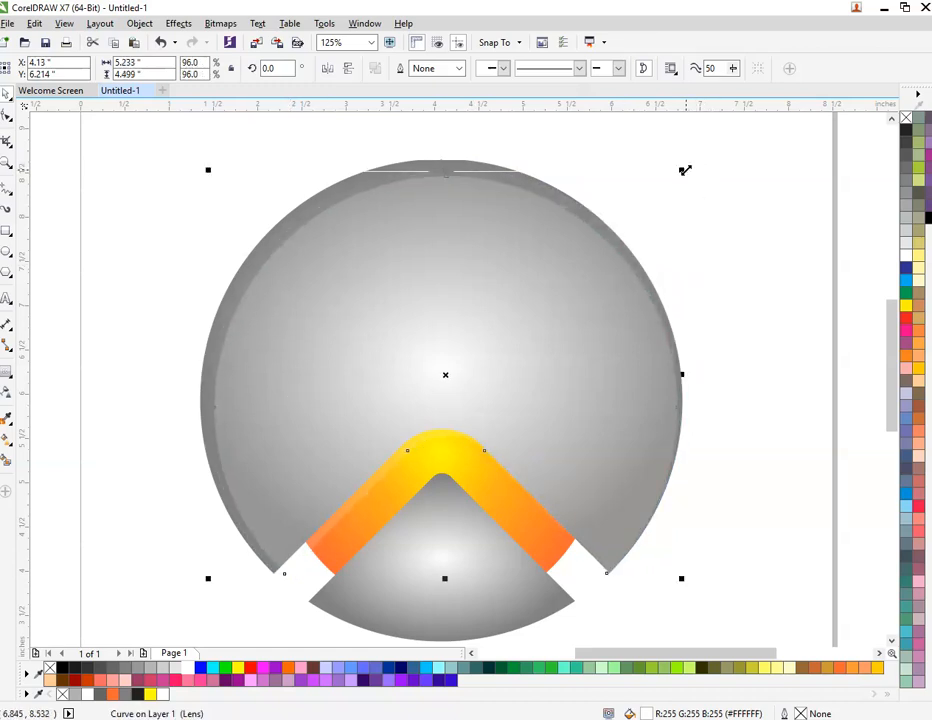
key(Left)
key(ctrl+Right)
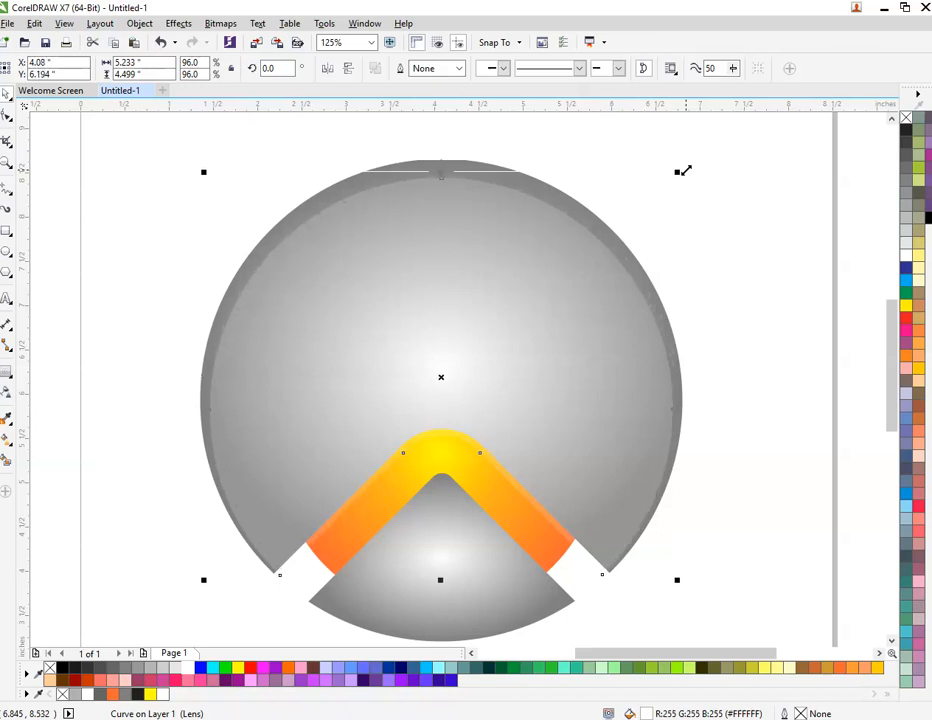
- Nudge the transparent white copy to X 4.1 in and Y 6.194 in
click(691, 260)
click(372, 336)
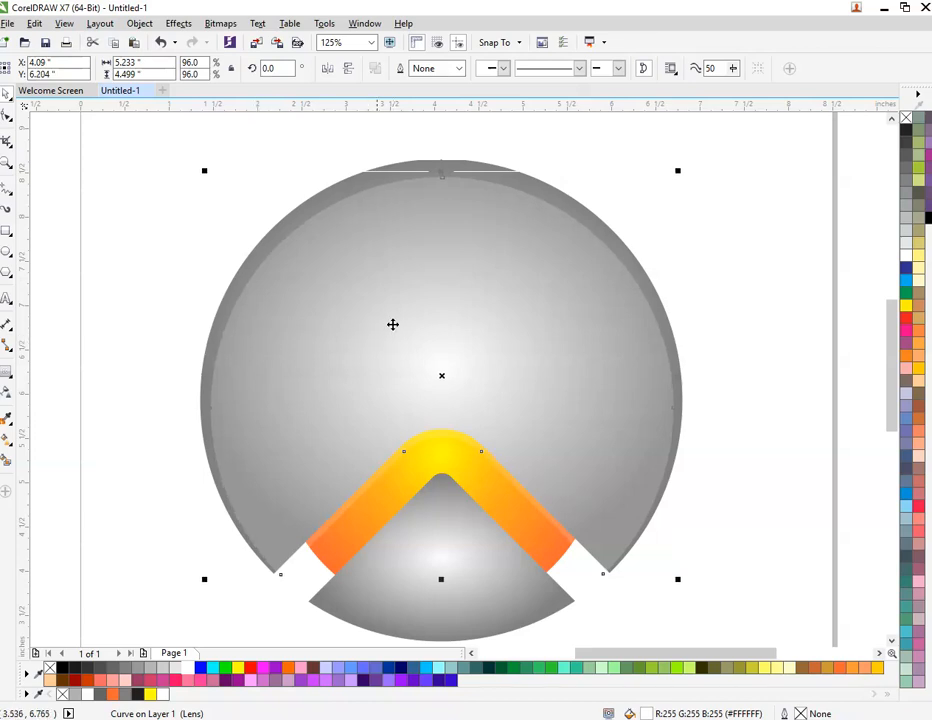
click(6, 390)
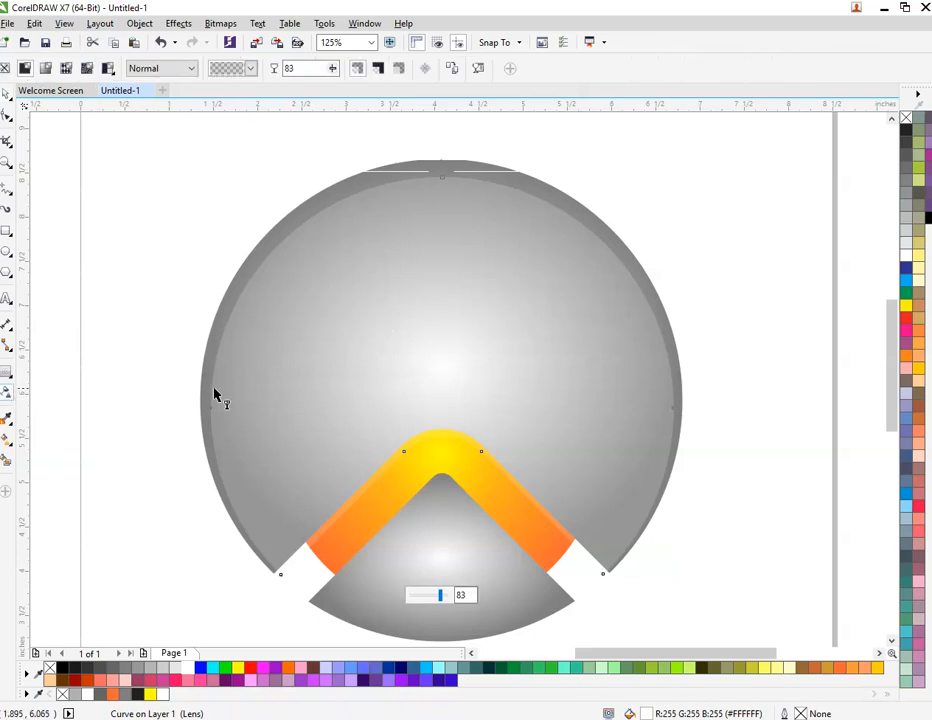
click(6, 92)
click(162, 225)
click(524, 327)
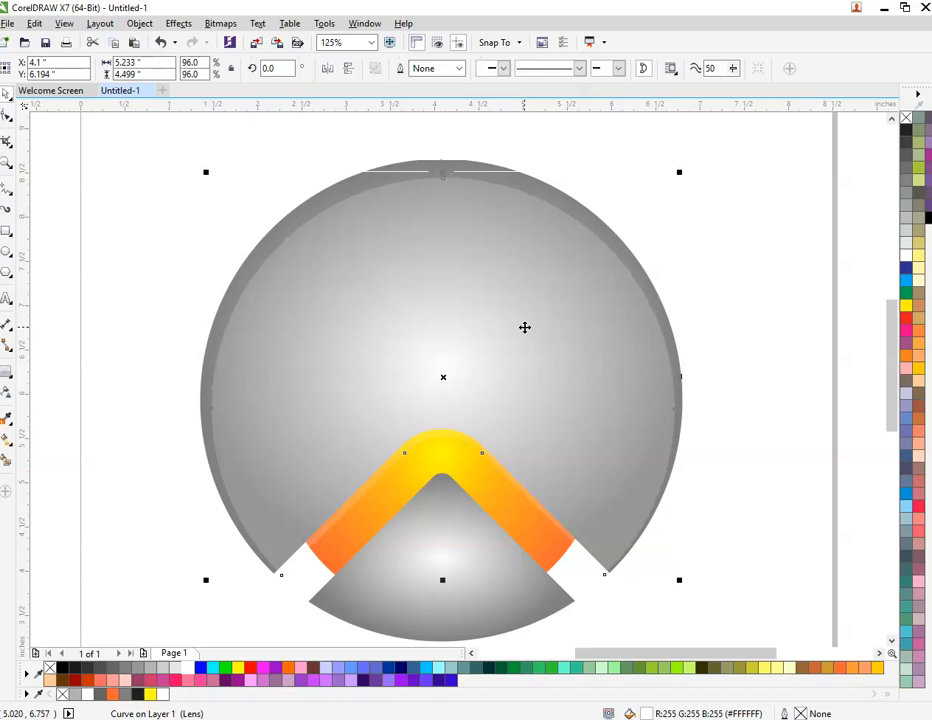
- Convert the transparent white copy to a bitmap at 600 dpi in CMYK colour with a transparent background
click(220, 23)
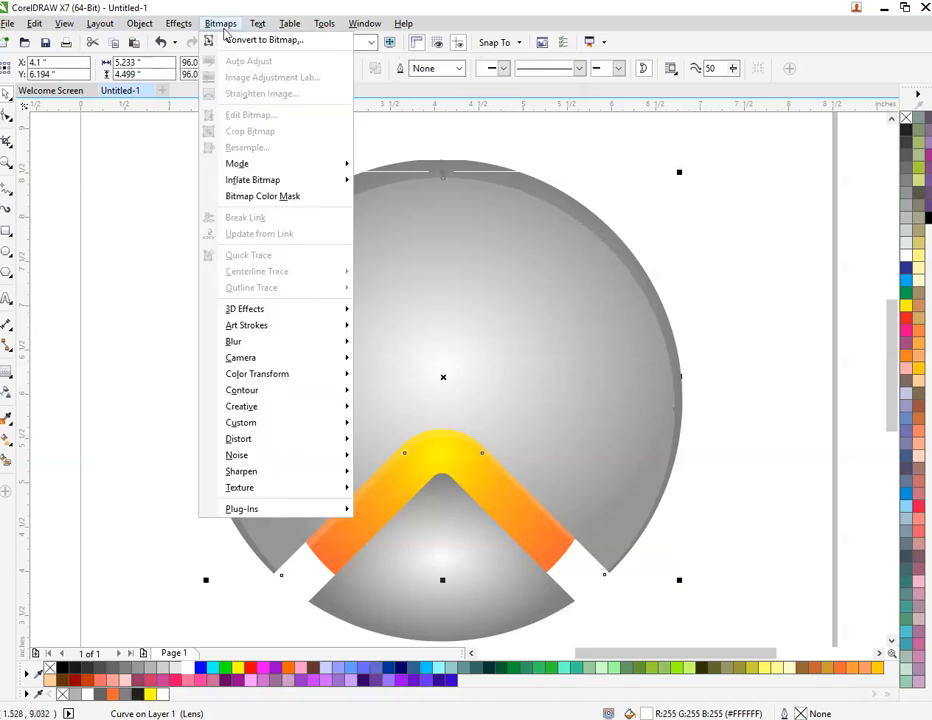
click(244, 41)
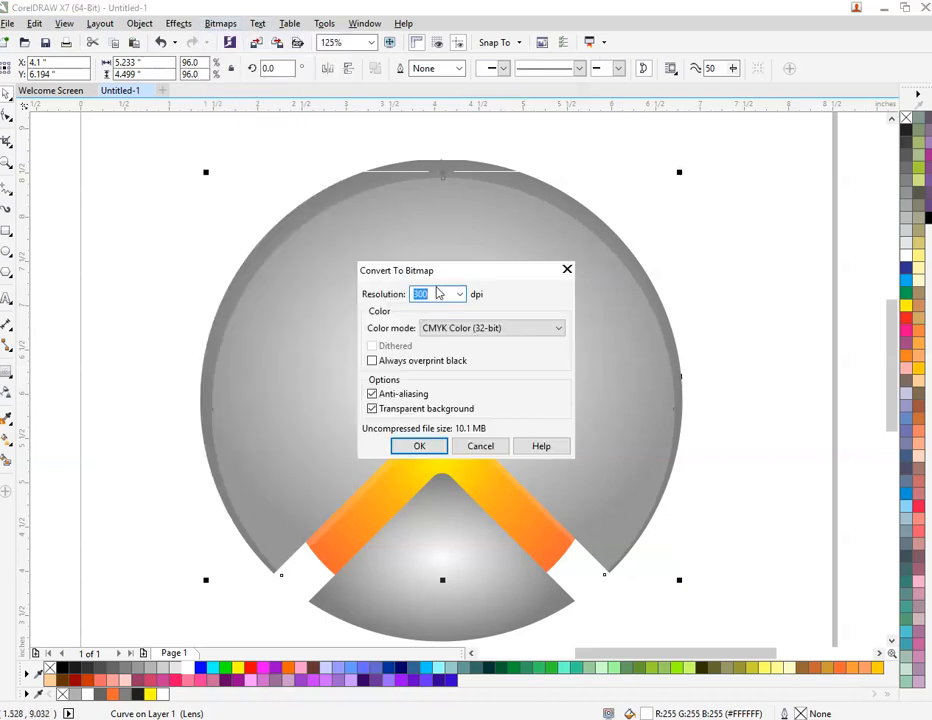
text(600)
key(Return)
- Apply an elliptical fountain transparency to the white bitmap, with 0 at the centre and 100 at a node beyond its outer edge
click(8, 395)
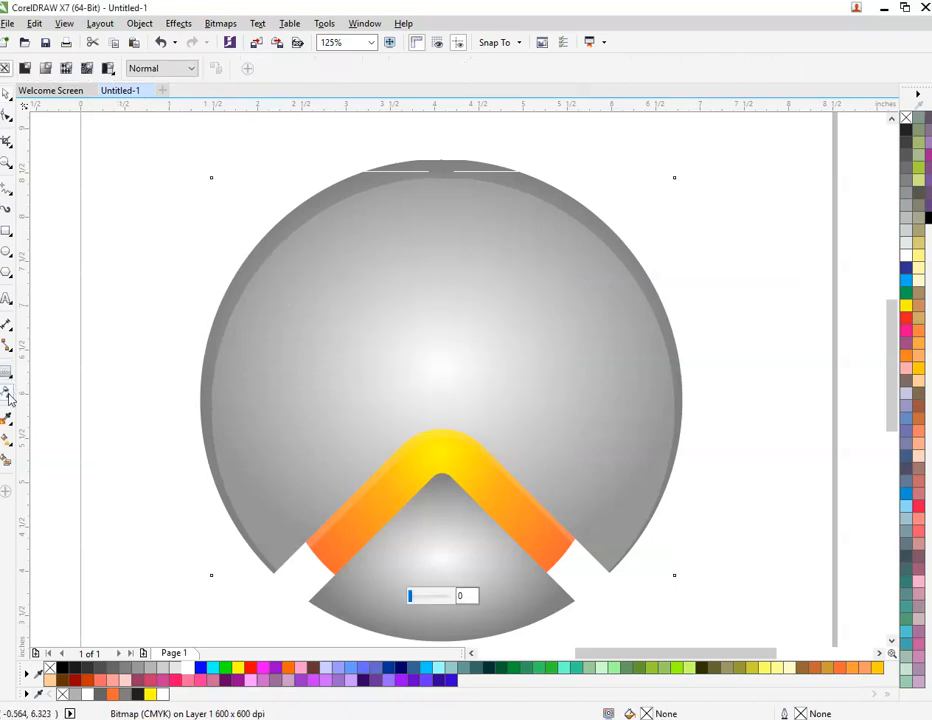
drag(428, 338, 637, 336)
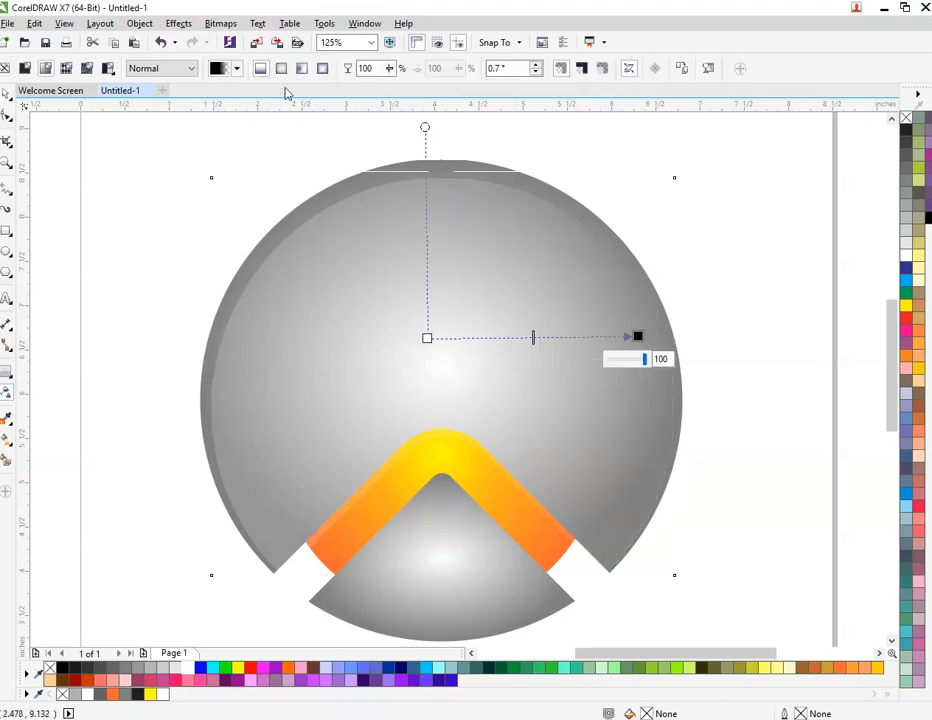
click(281, 68)
drag(533, 335, 433, 354)
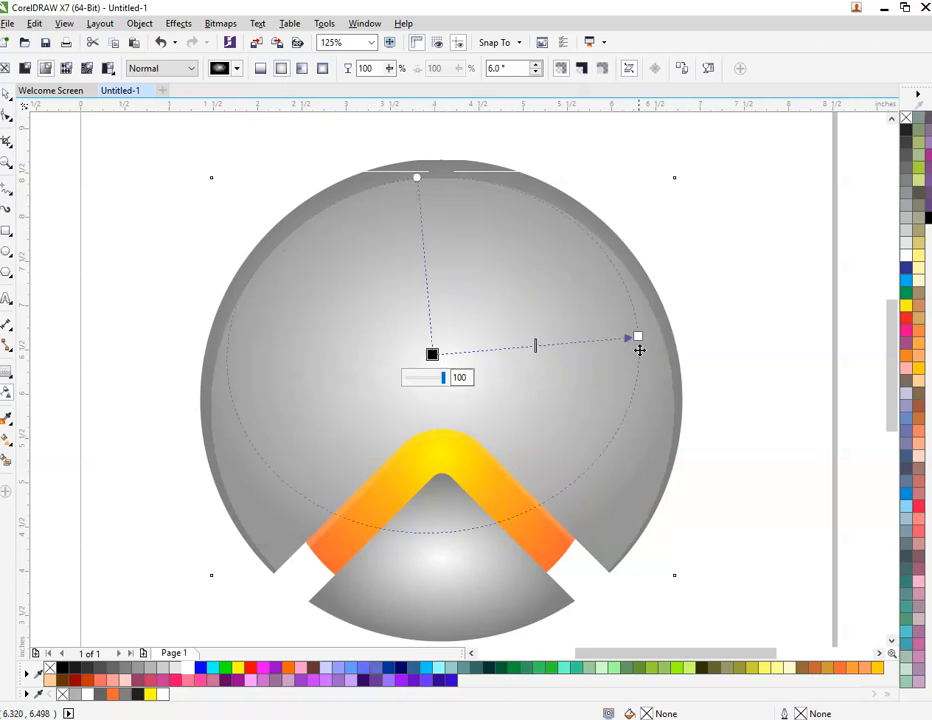
drag(638, 337, 737, 388)
click(433, 356)
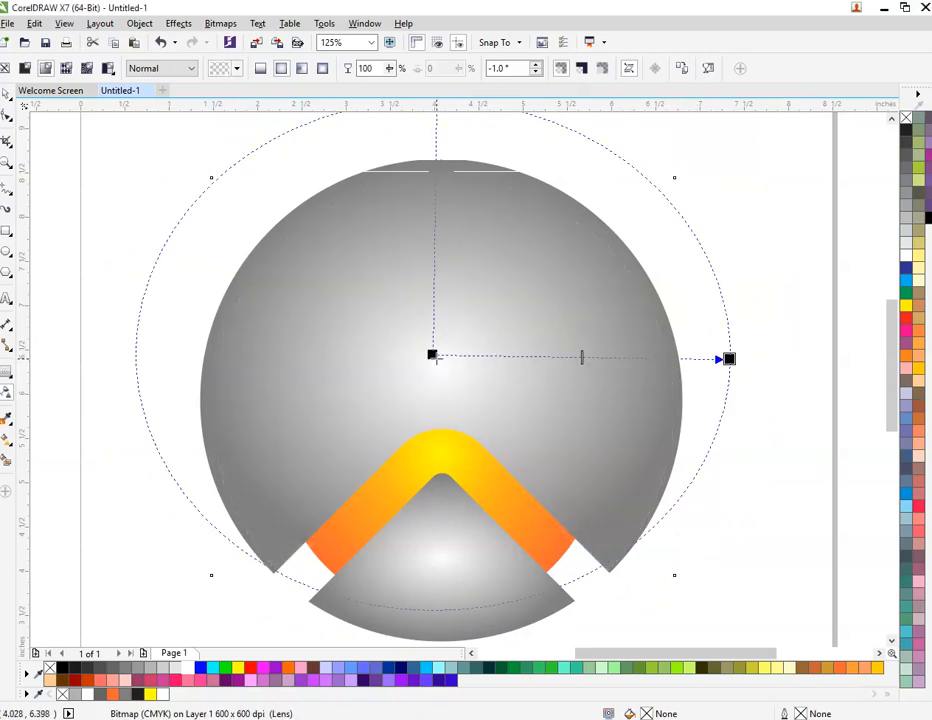
drag(439, 379, 348, 383)
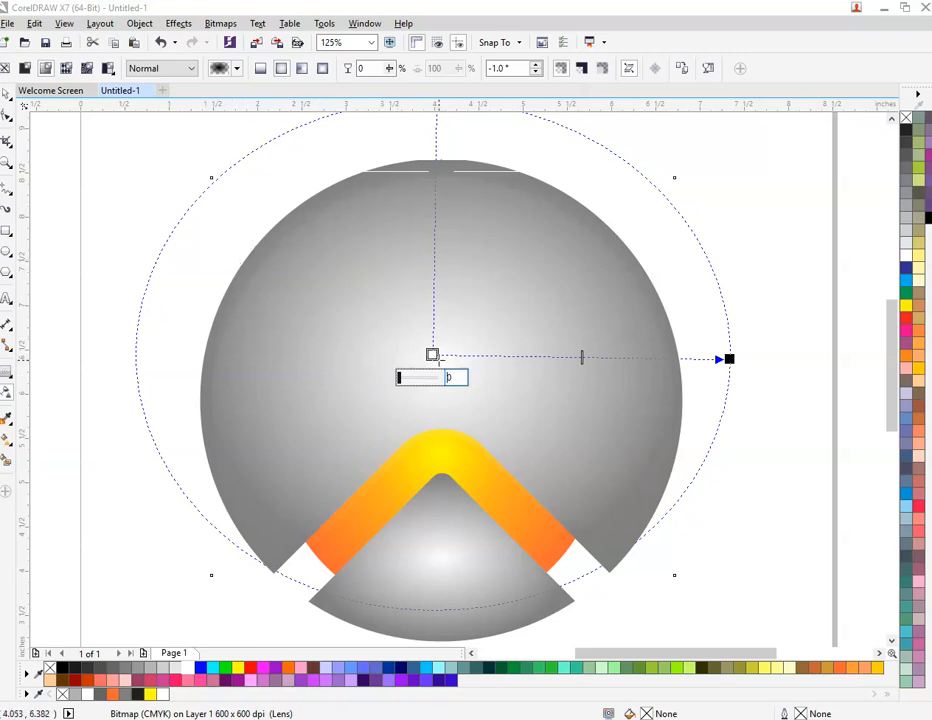
- Reshape the bitmap's elliptical transparency so it is centred on the grey gradient's highlight and extends just beyond the grey piece's upper edge
drag(432, 355, 436, 383)
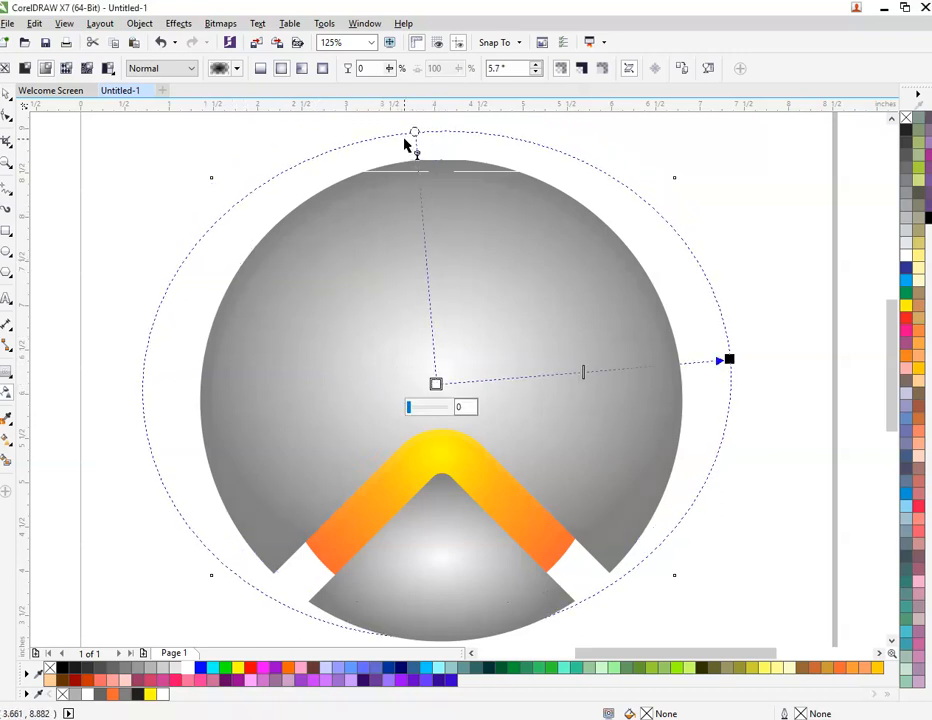
drag(417, 133, 438, 184)
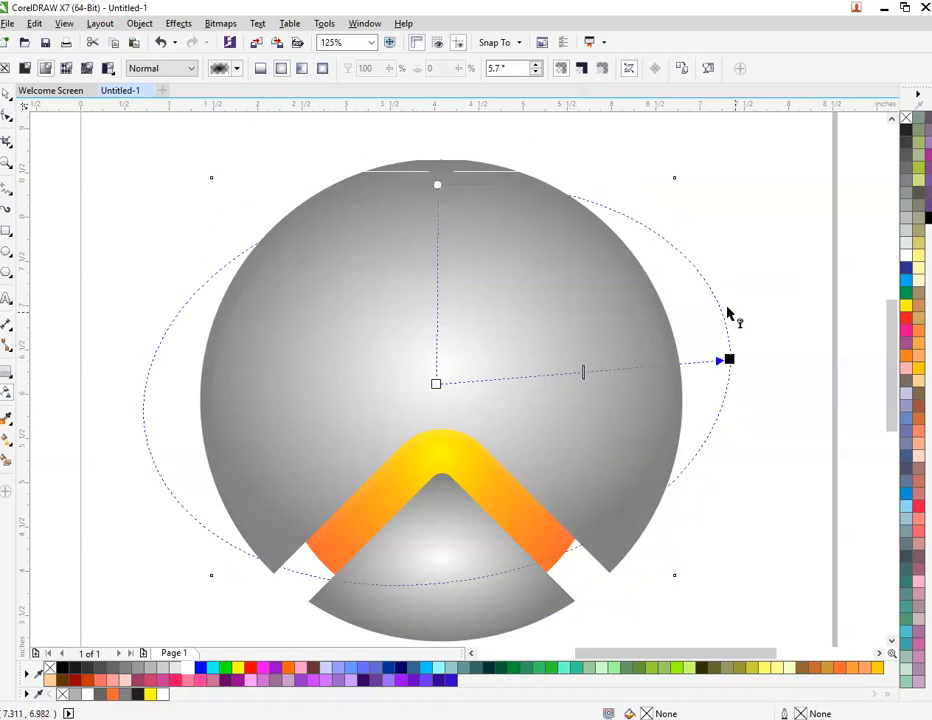
drag(723, 360, 703, 366)
drag(438, 383, 436, 355)
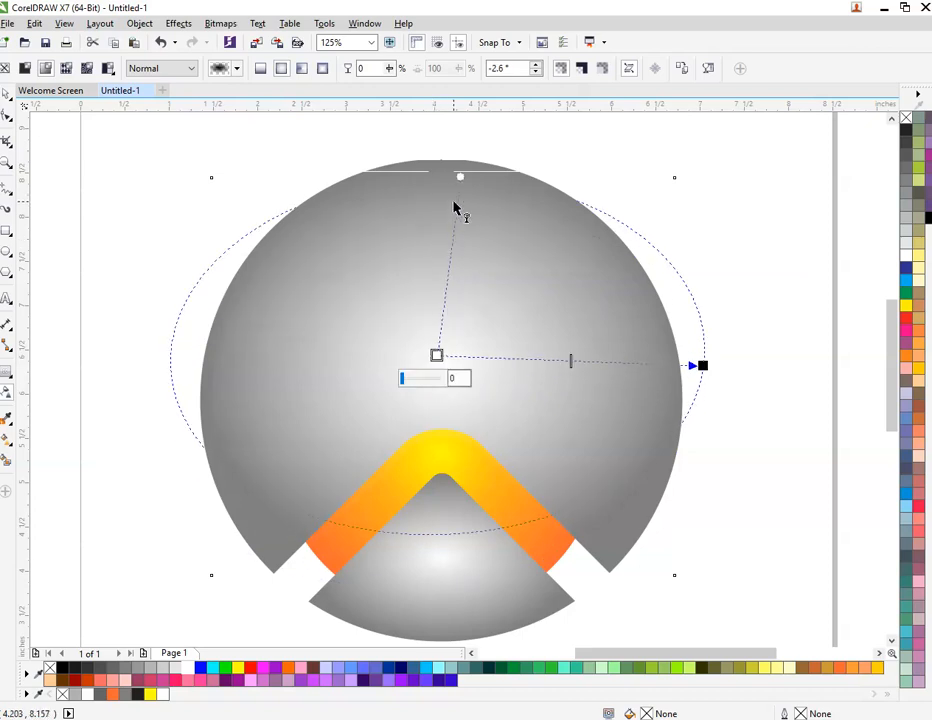
drag(460, 177, 436, 130)
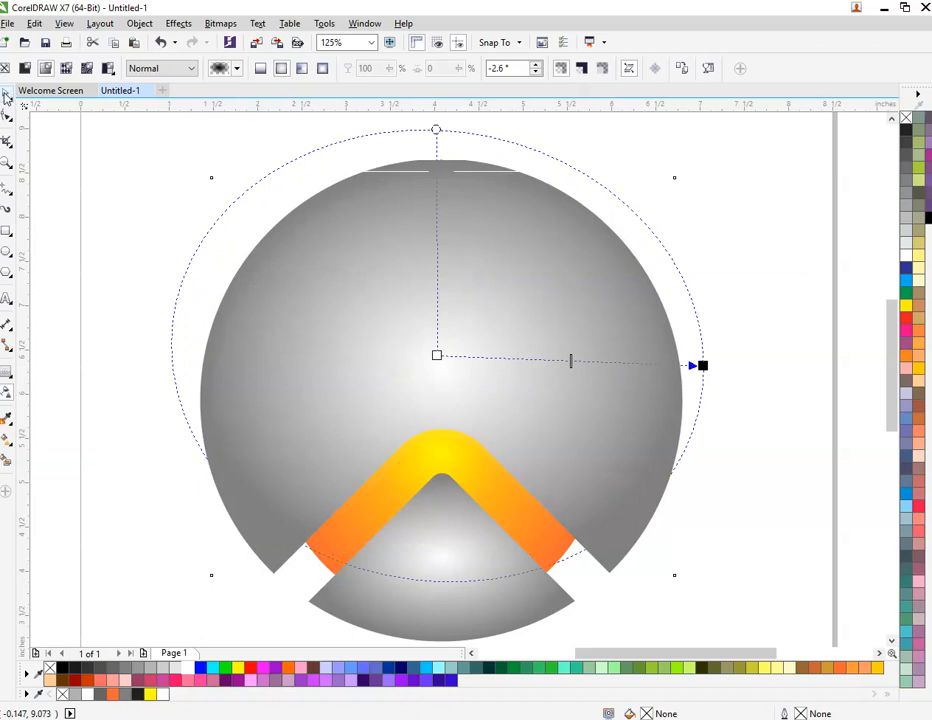
click(6, 95)
click(158, 222)
- Nudge the white highlight bitmap to X 4.09 in and Y 6.154 in
key(space)
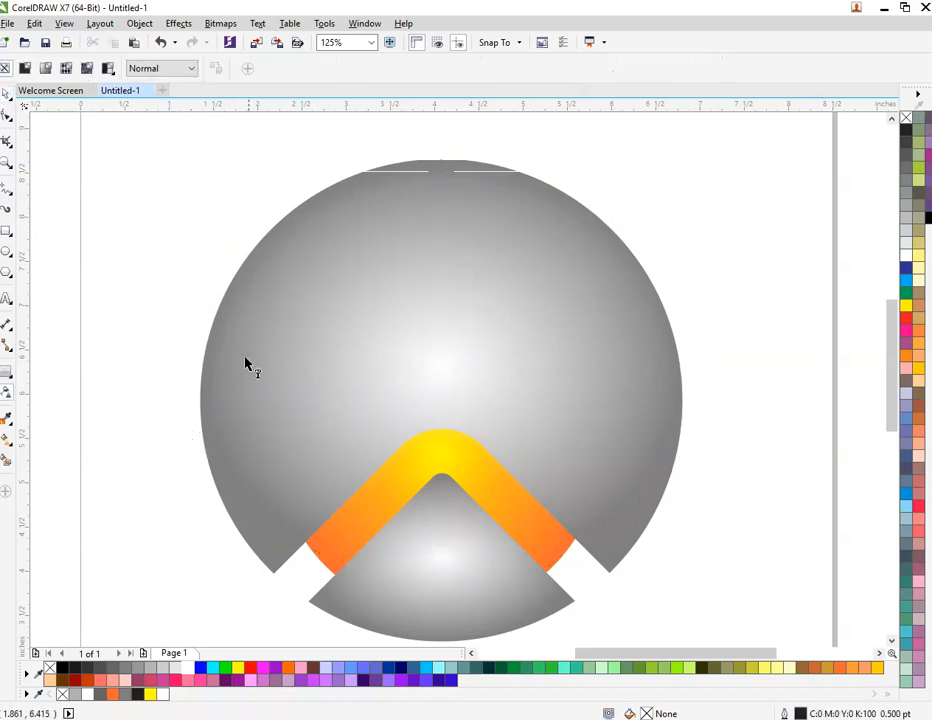
click(420, 307)
key(space)
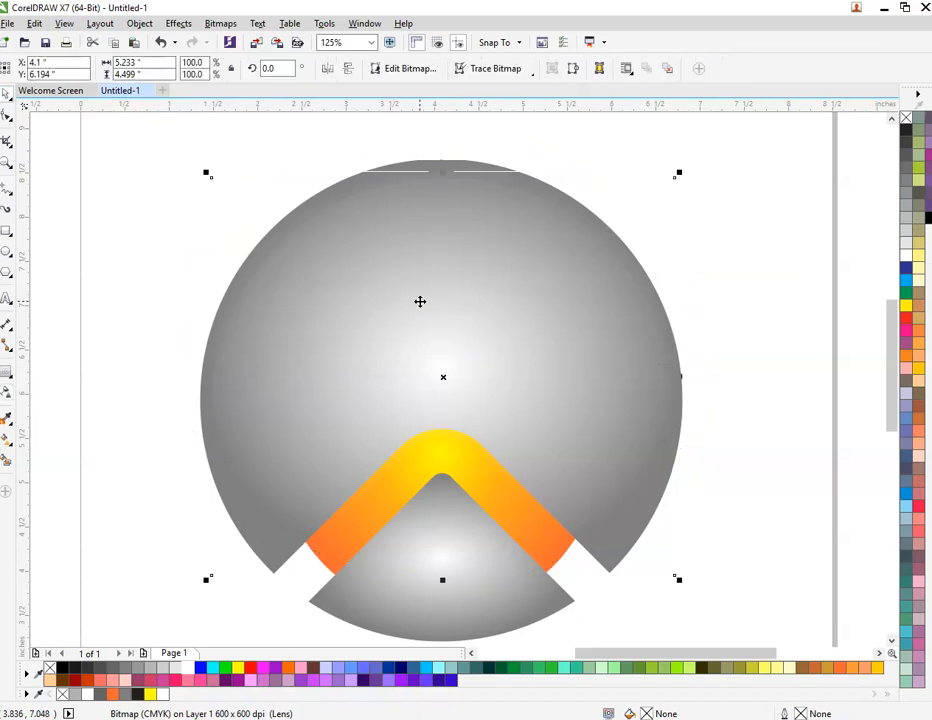
key(Down)
key(Left)
key(Down)
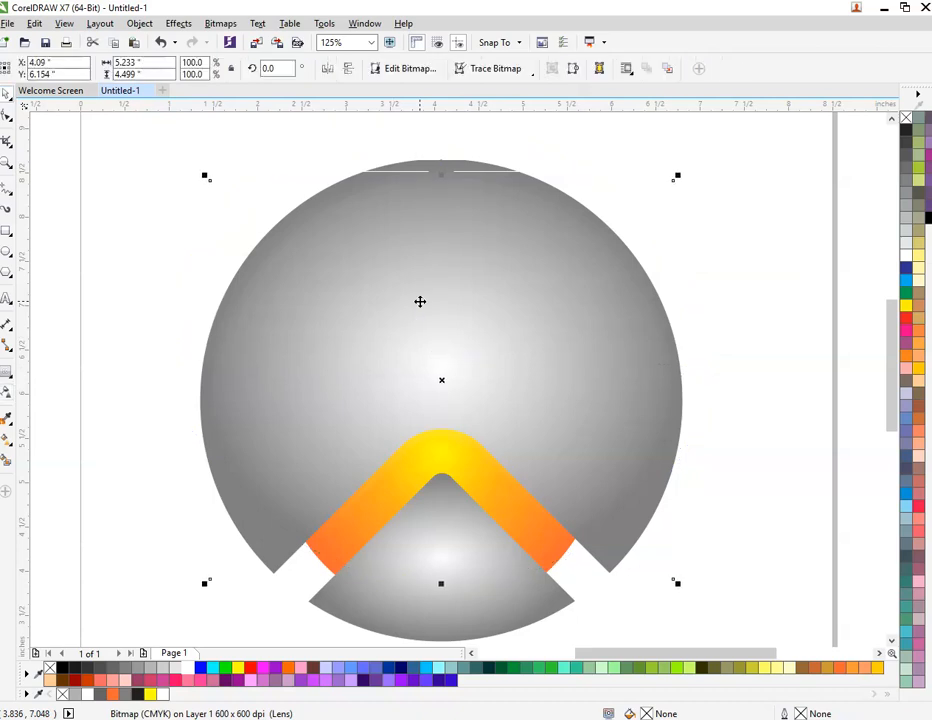
click(181, 257)
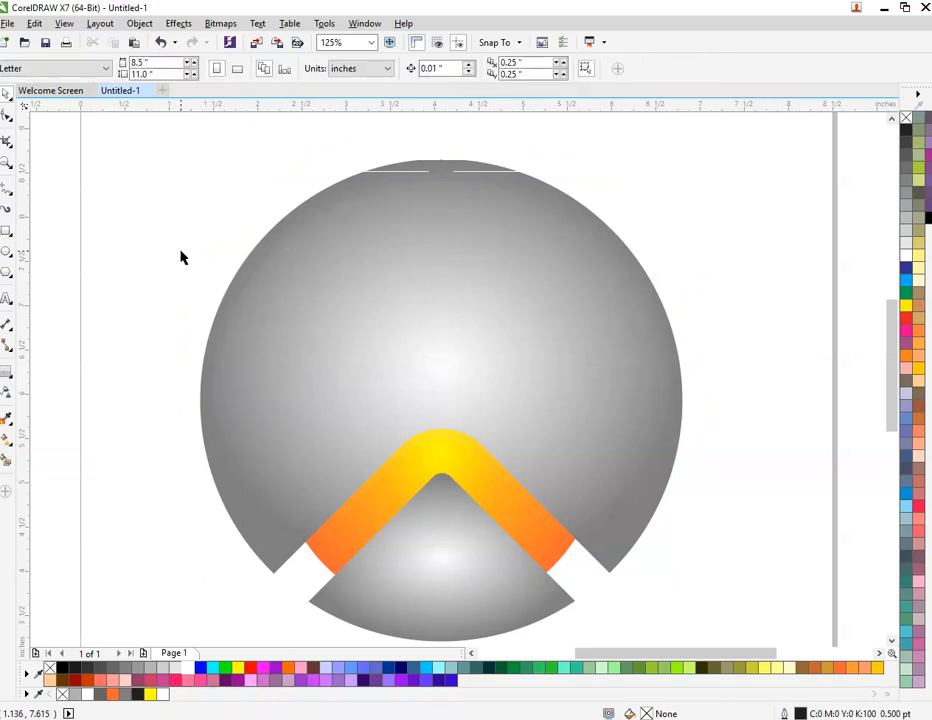
- Change the outer colour of the upper grey piece's elliptical gradient to a darker grey
click(428, 170)
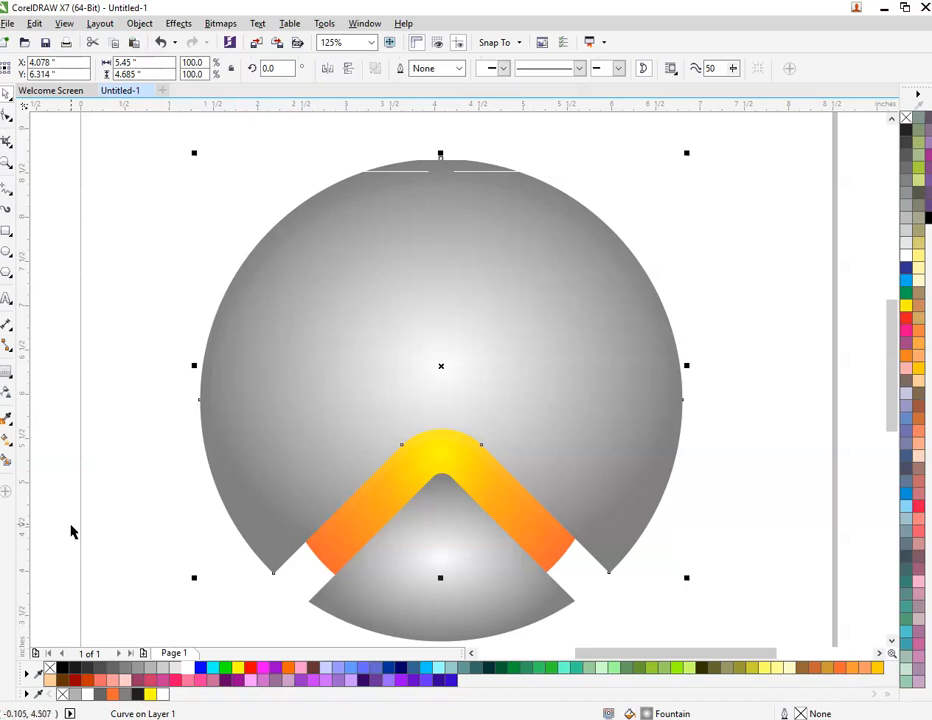
click(5, 460)
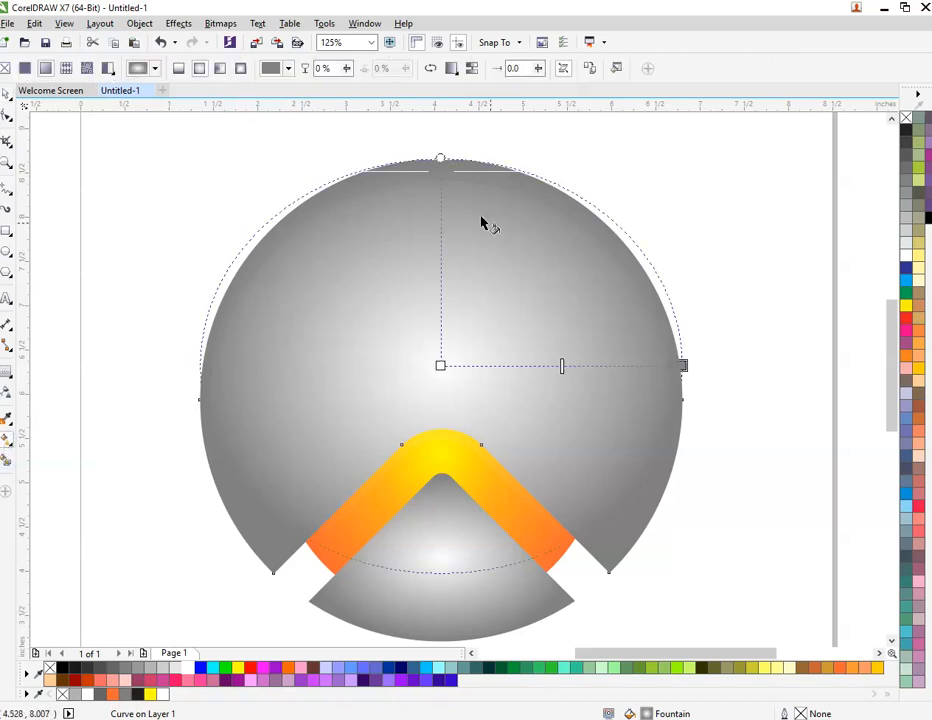
click(683, 365)
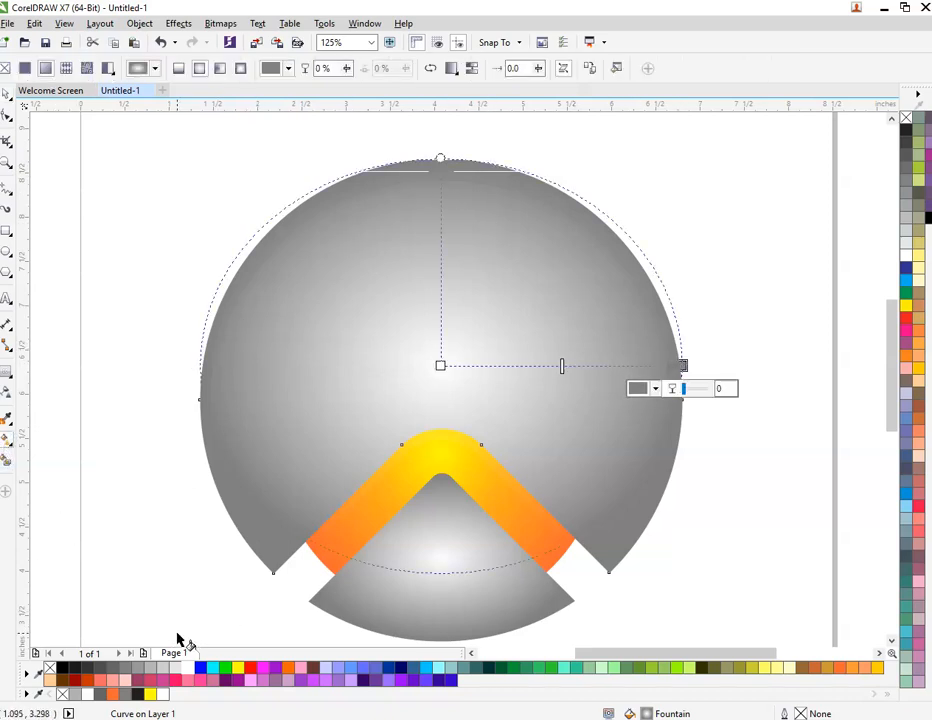
click(114, 669)
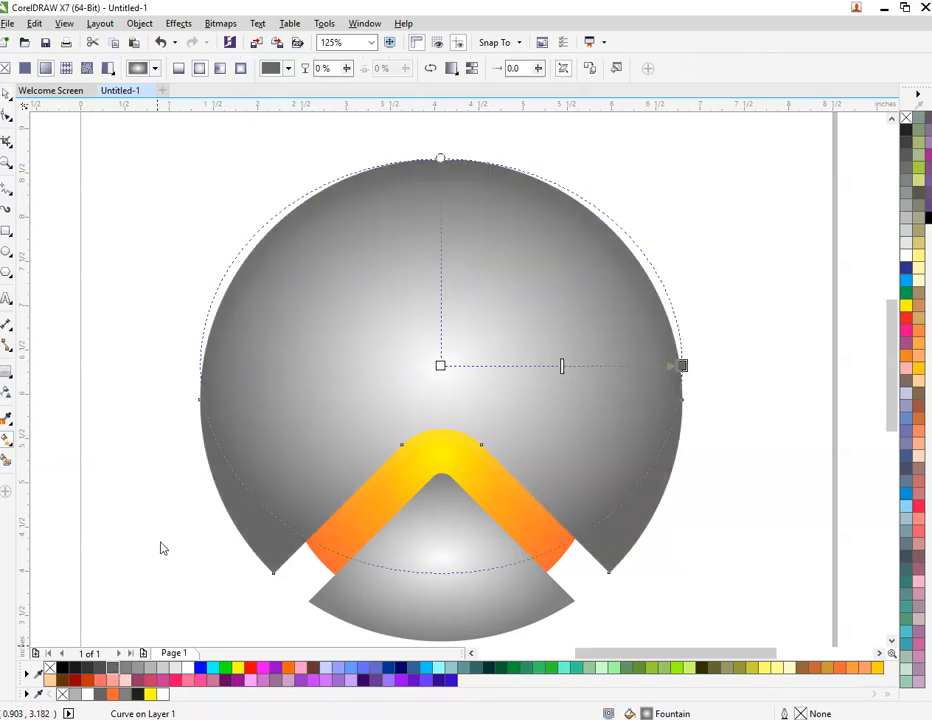
click(6, 93)
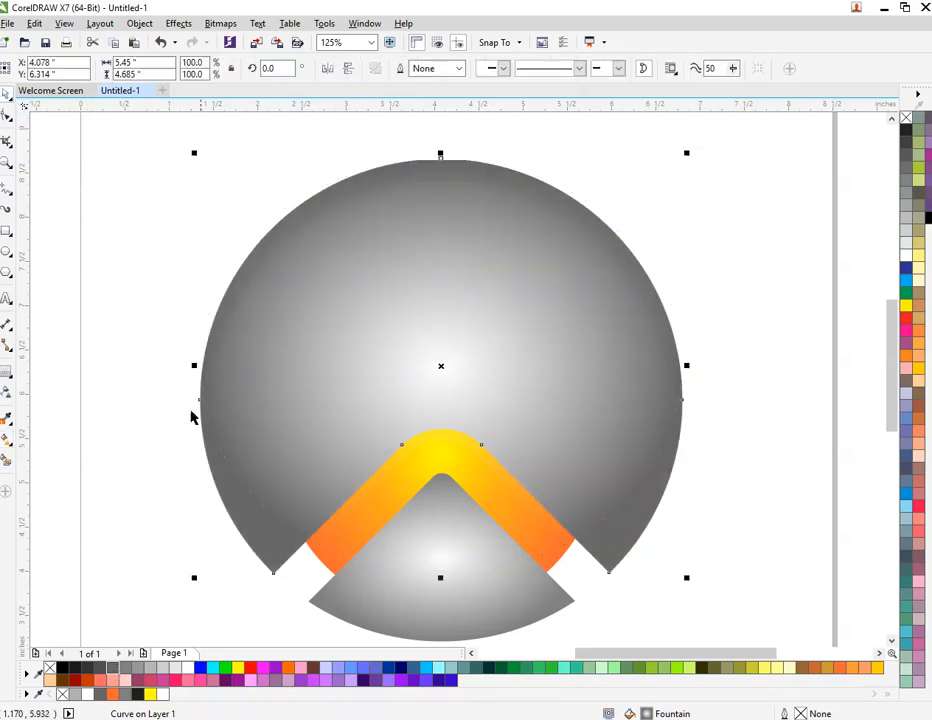
click(563, 556)
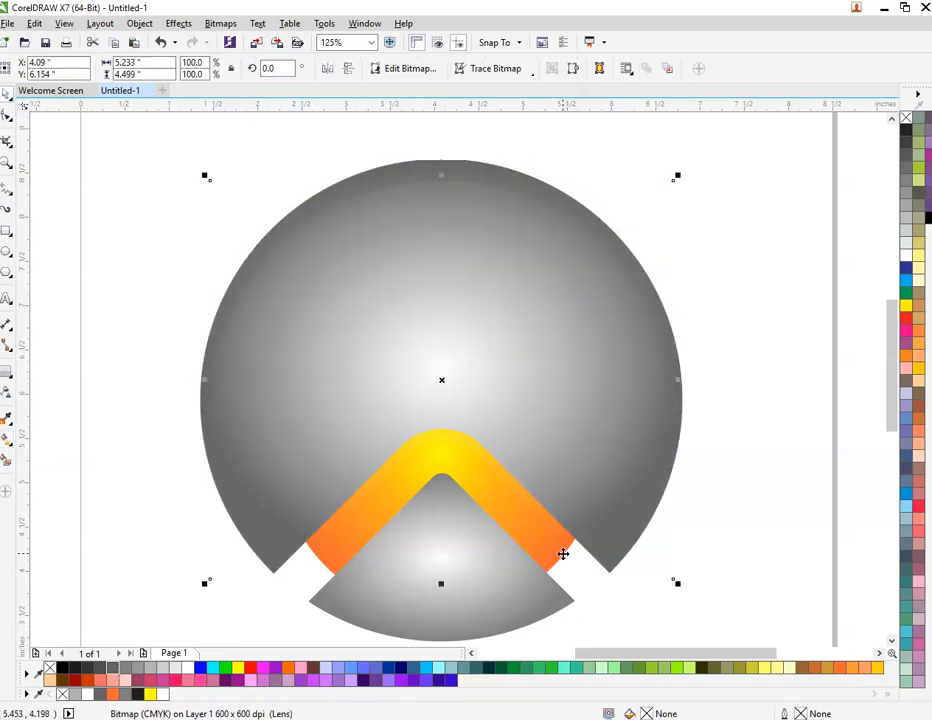
click(6, 437)
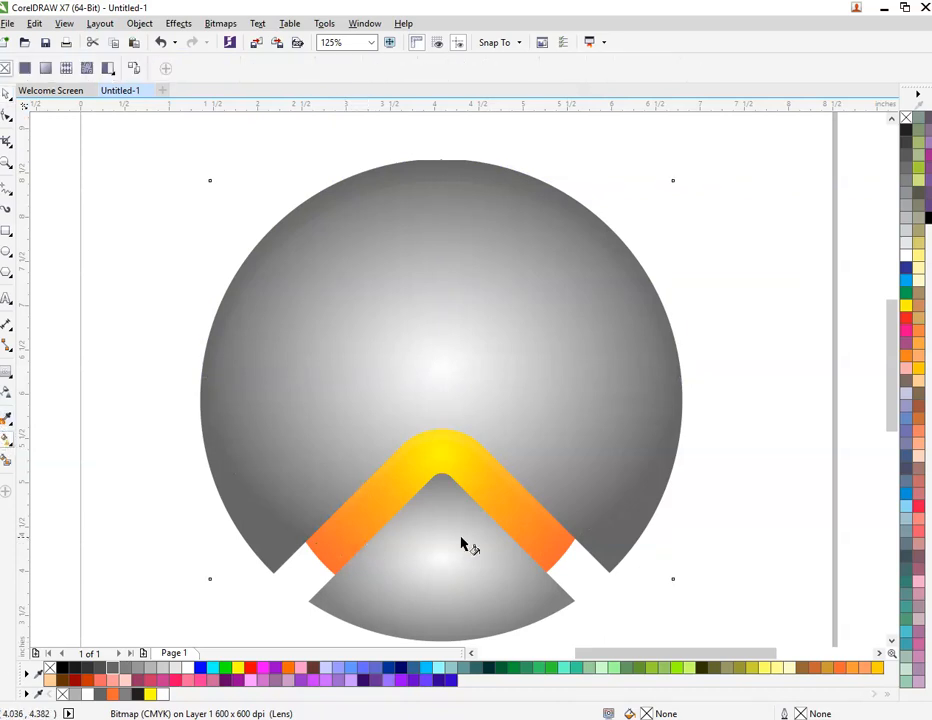
click(535, 549)
click(574, 394)
key(space)
click(755, 503)
click(556, 563)
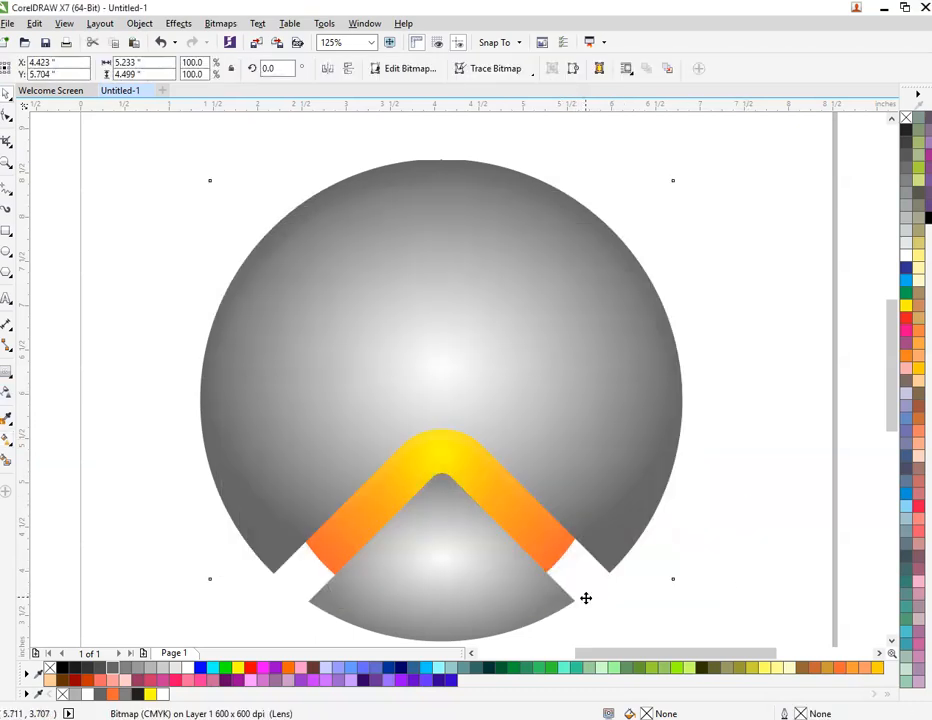
- Select the orange-yellow circle together with the lower grey piece and bring both to the front of the layer
scroll(383, 415, down, 1)
click(266, 587)
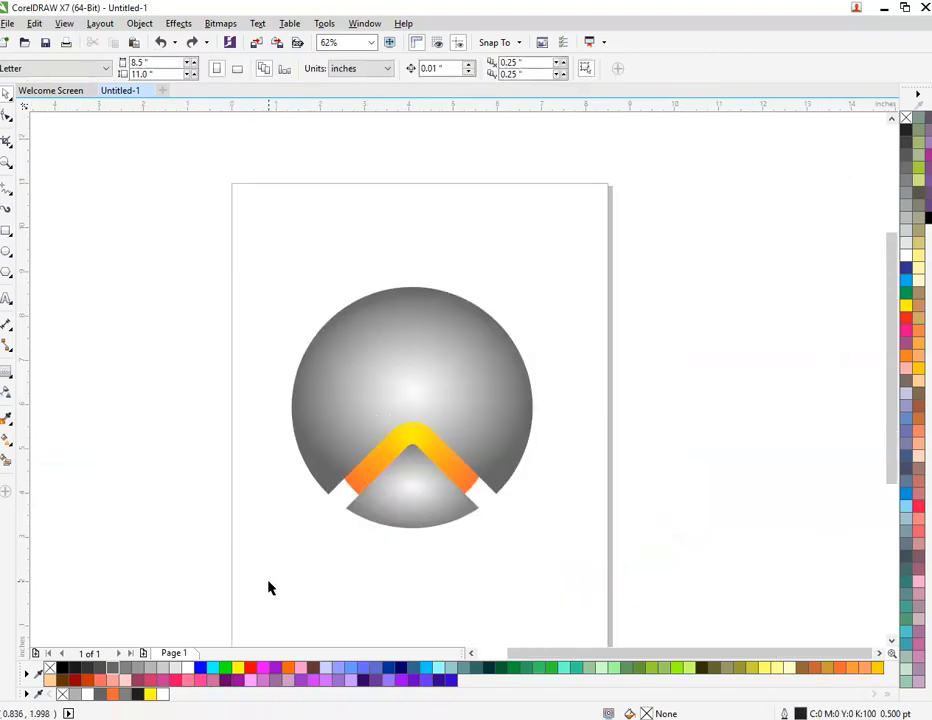
drag(268, 581, 528, 329)
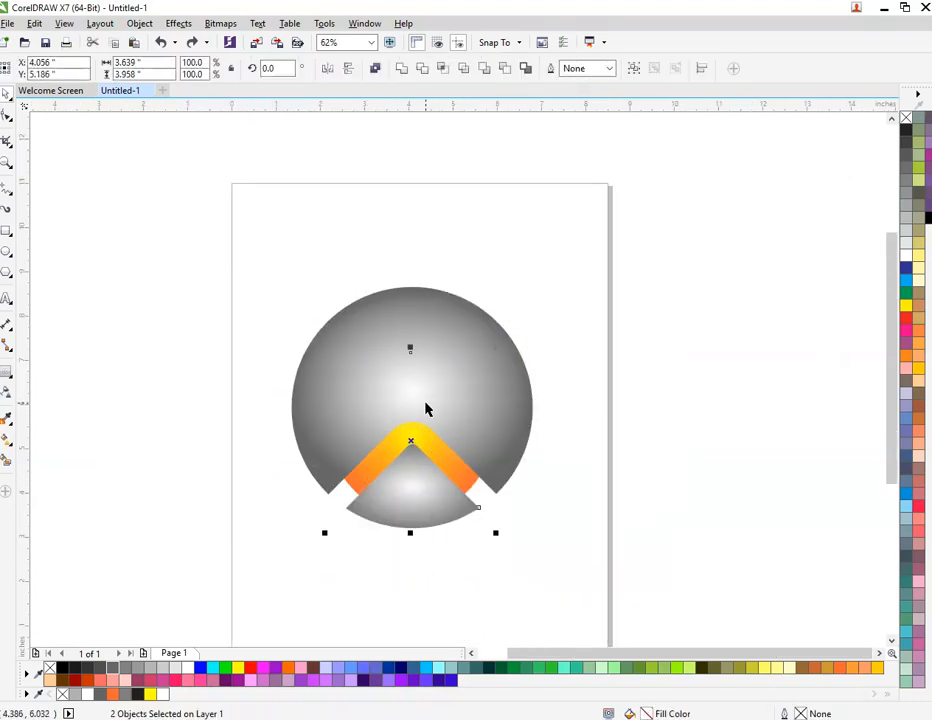
scroll(425, 408, up, 1)
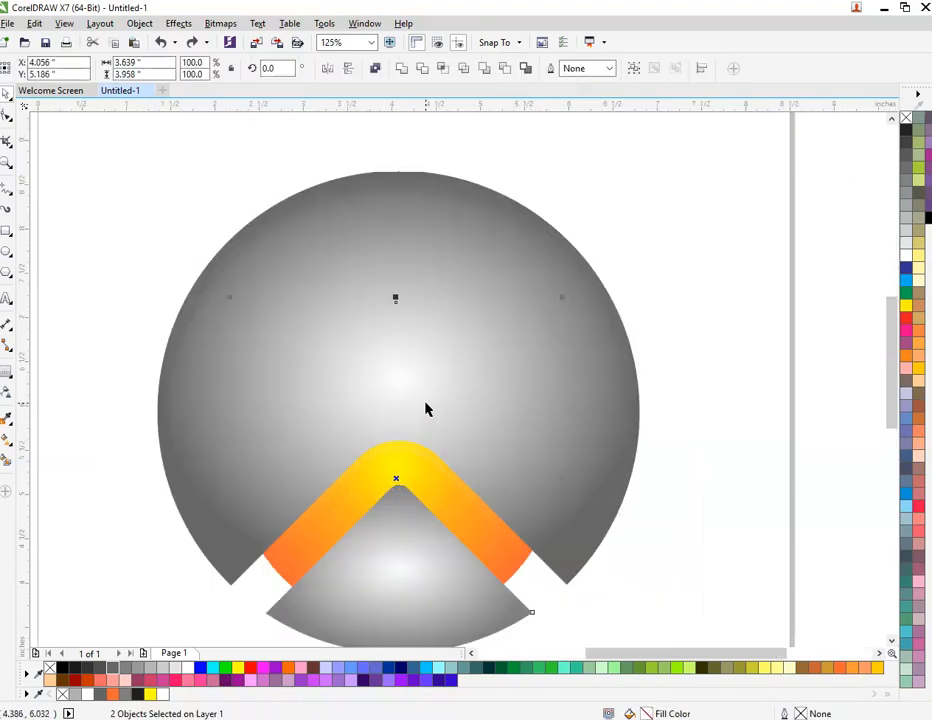
key(shift+Page_Up)
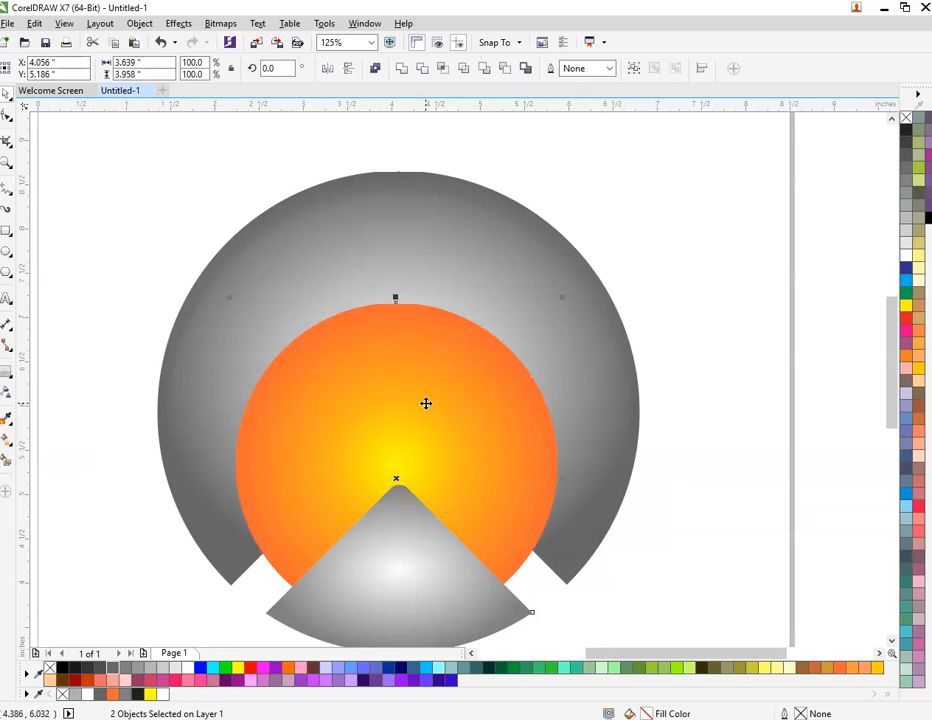
scroll(425, 400, up, 1)
scroll(567, 404, down, 2)
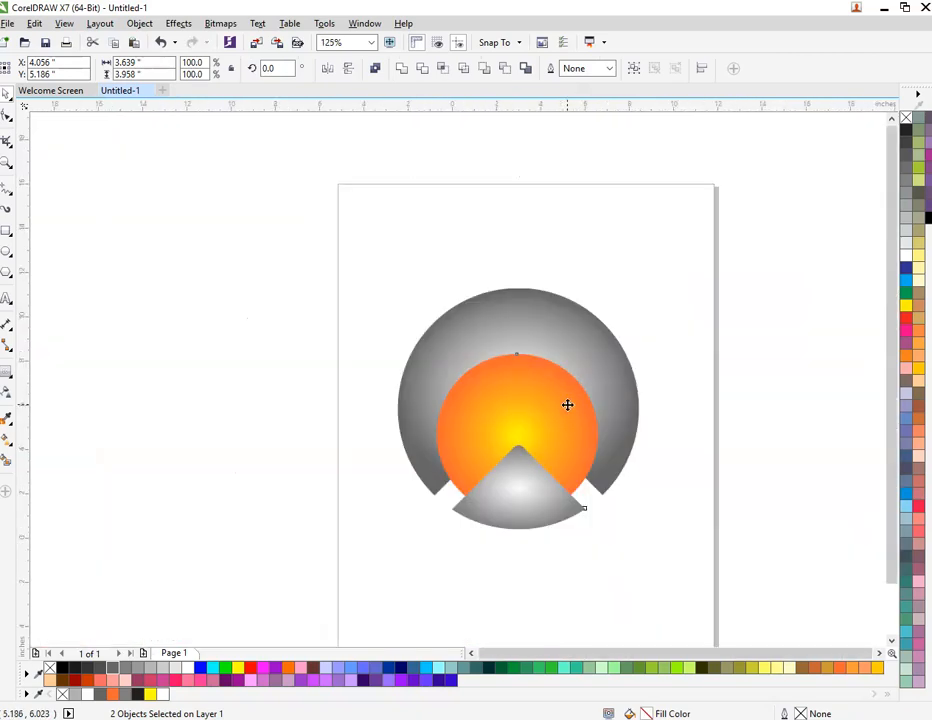
scroll(568, 405, down, 1)
scroll(587, 423, up, 2)
click(720, 406)
- Tighten the orange-yellow circle's elliptical gradient so its outer colour stop sits just inside the circle's edge
drag(419, 388, 446, 393)
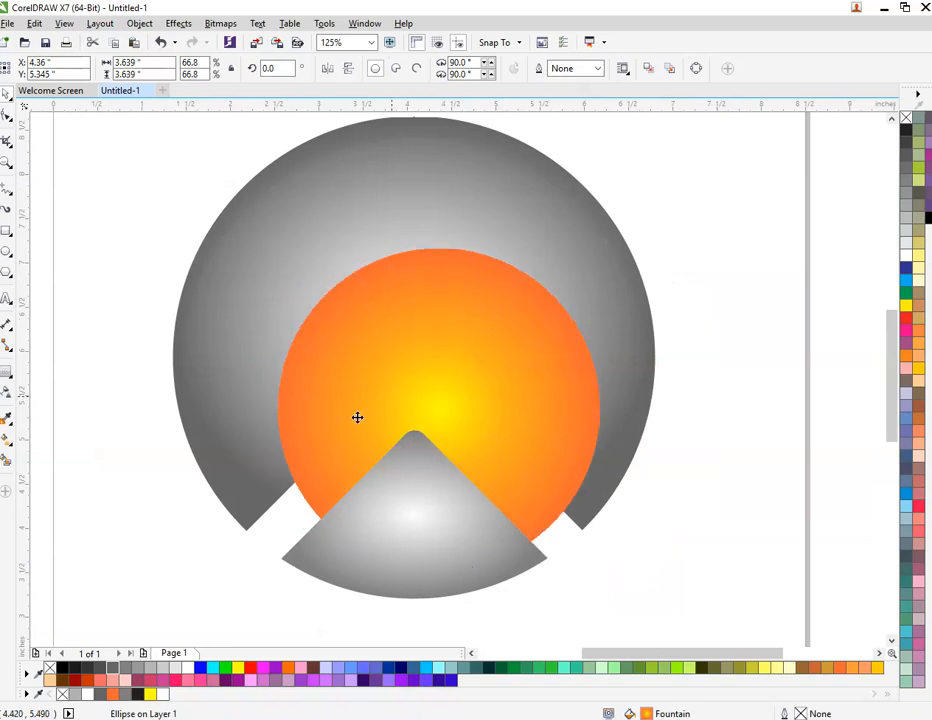
key(ctrl+z)
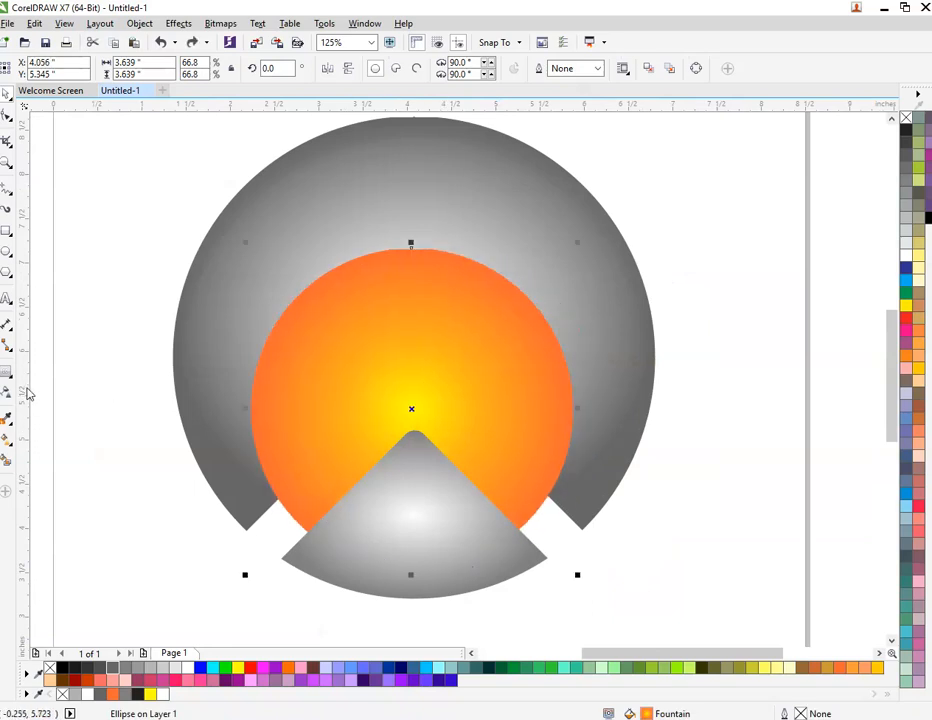
click(6, 460)
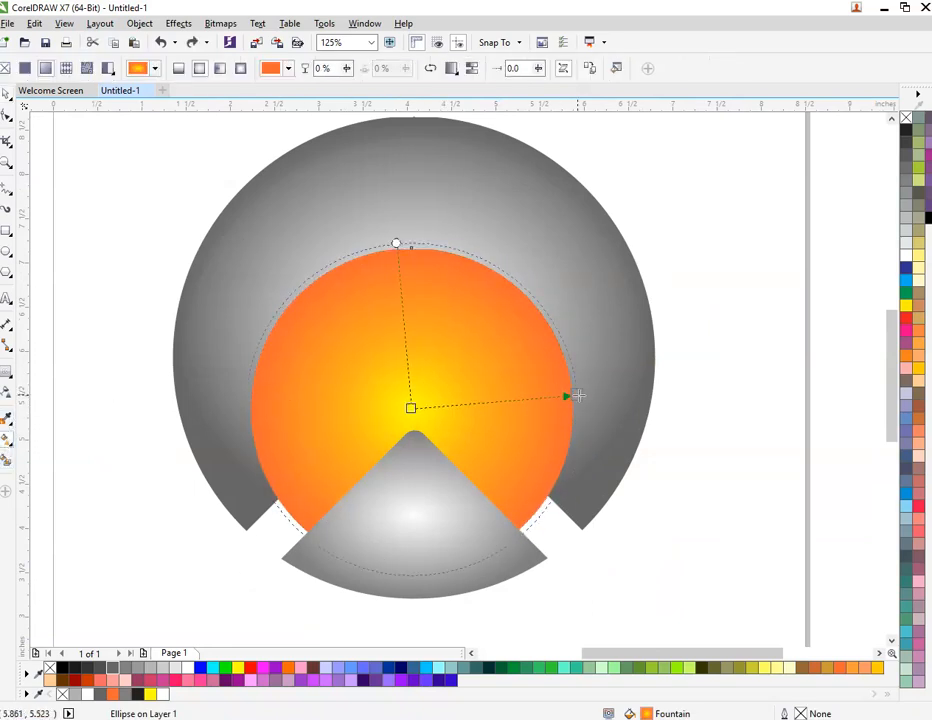
mouse_move(578, 396)
mouse_down()
mouse_move(587, 400)
mouse_move(562, 408)
mouse_move(545, 400)
mouse_move(581, 404)
mouse_up()
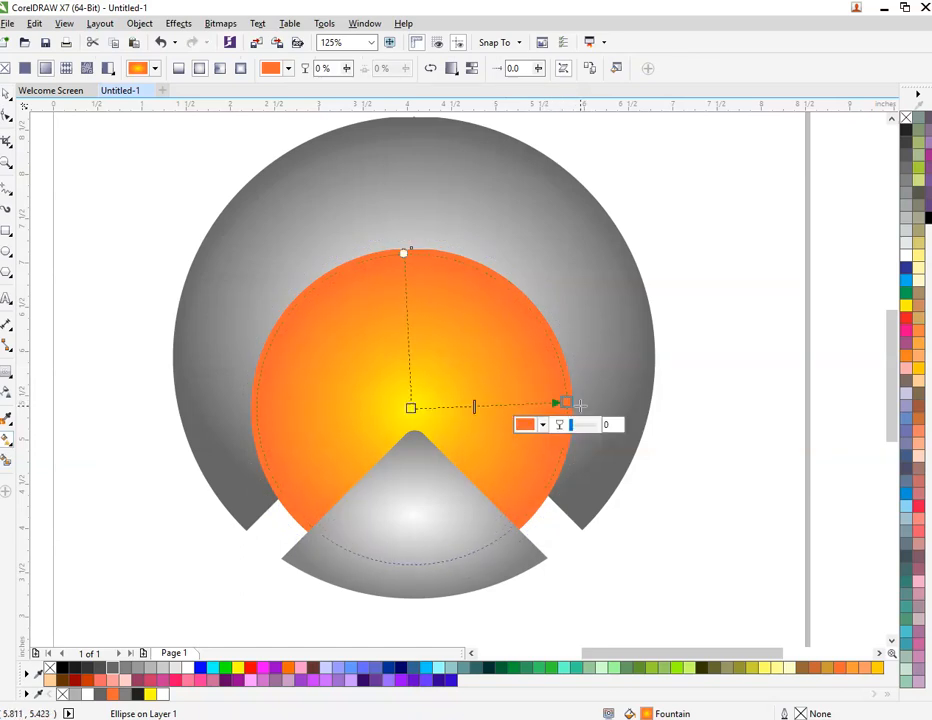
click(732, 431)
- Send the orange-yellow circle to the back of the layer so it shows only through the chevron gap
click(393, 321)
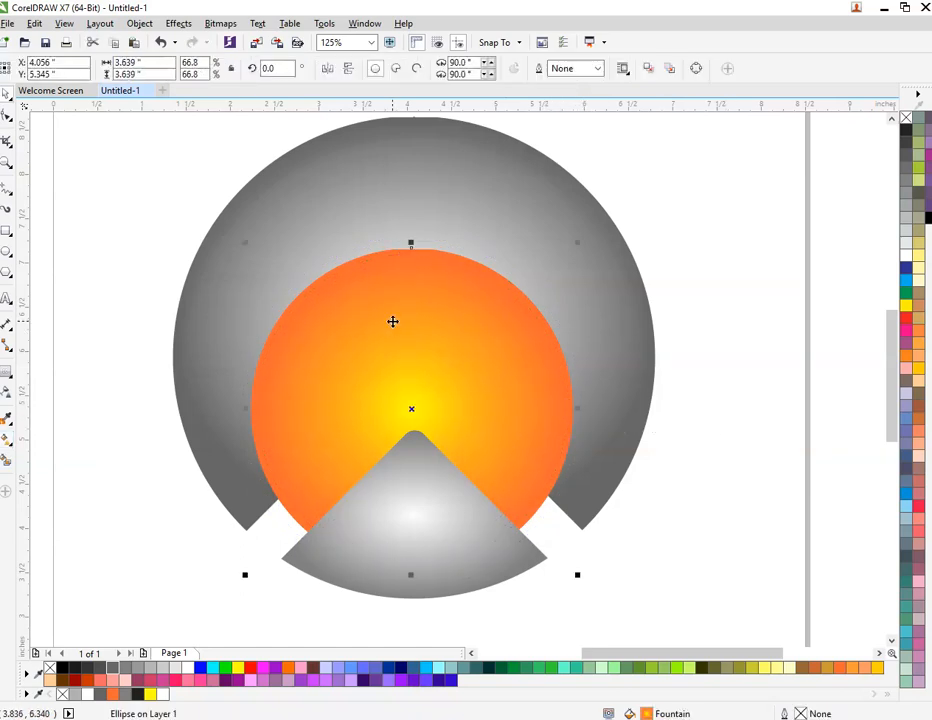
key(shift+Page_Down)
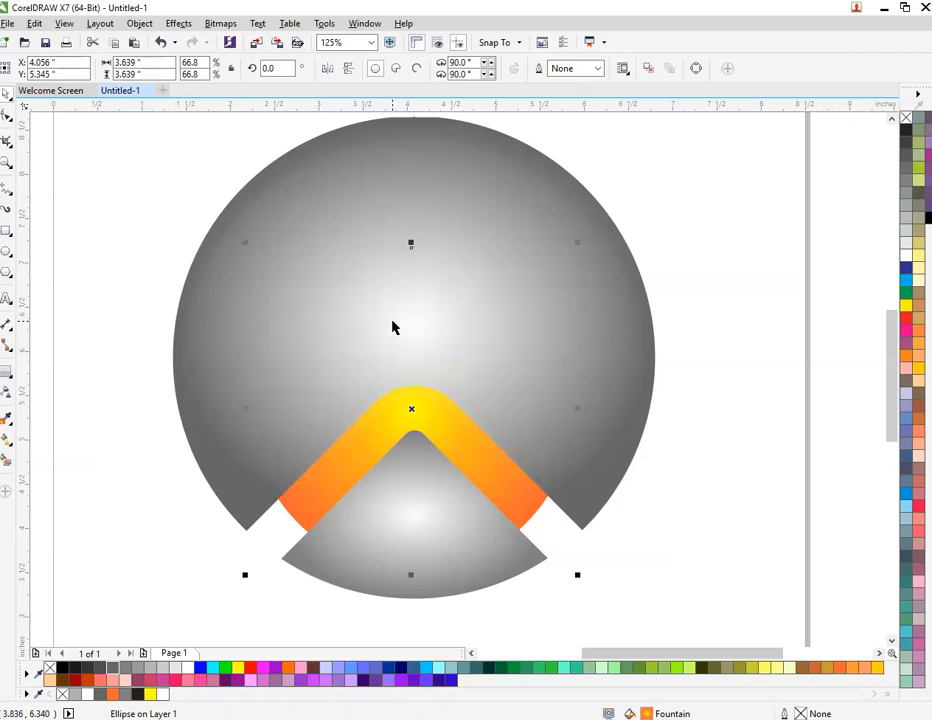
click(730, 571)
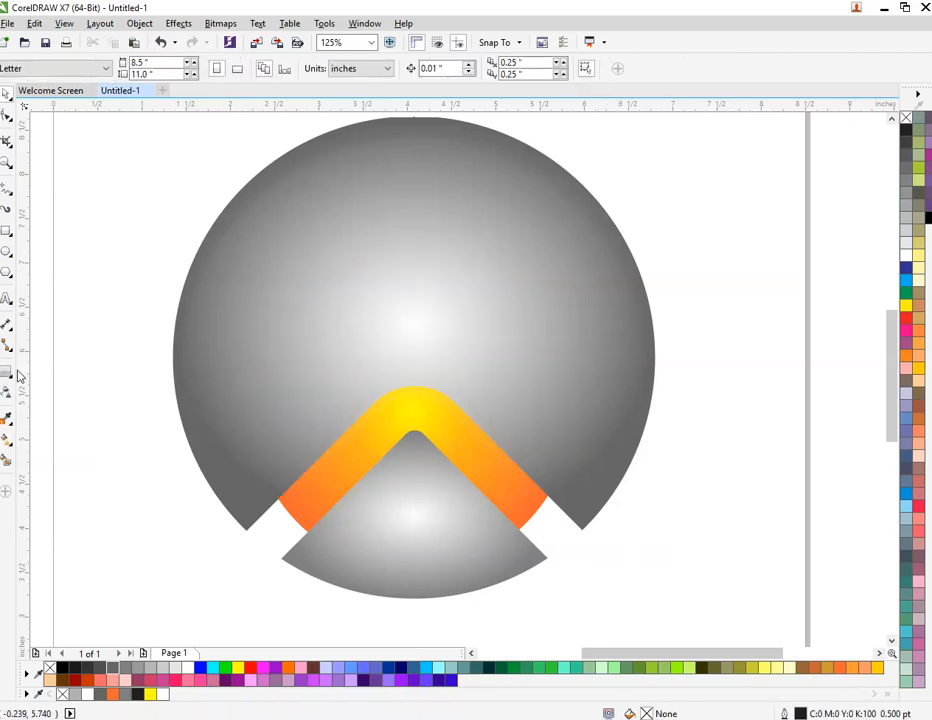
- Draw a circle on the lower grey piece, scale it to about 0.642 in and centre it near X 4.065, Y 4.215 in
click(7, 252)
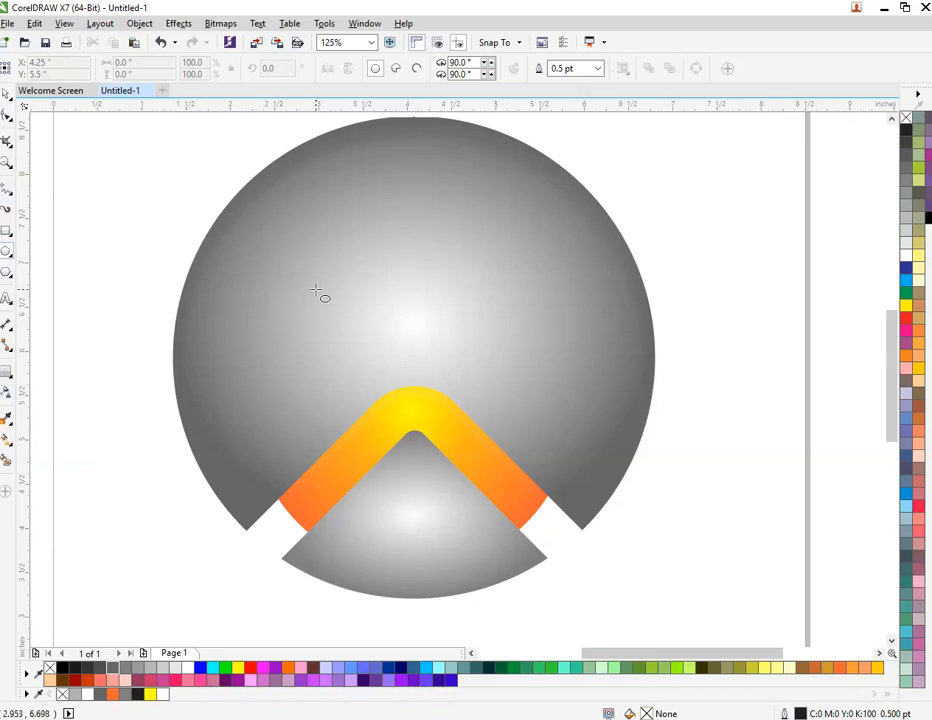
drag(316, 291, 412, 522)
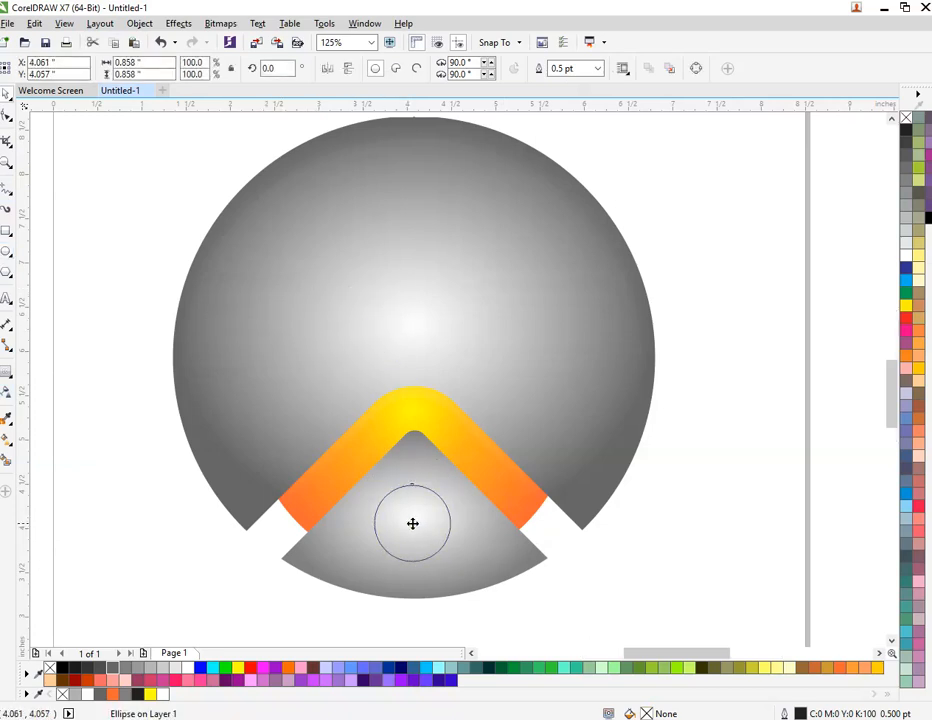
scroll(412, 522, up, 2)
drag(490, 444, 475, 458)
drag(411, 521, 412, 507)
scroll(413, 556, up, 2)
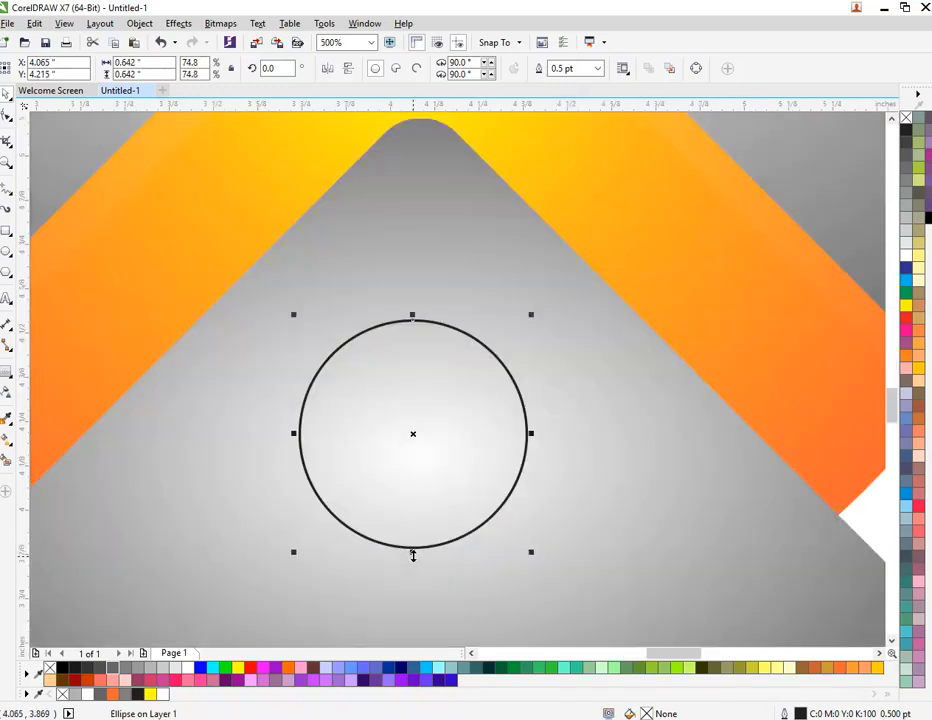
- Shrink the circle to about 0.438 in, add a concentric 0.233 in copy and move the copy against the larger circle's left edge
drag(533, 556, 463, 505)
scroll(416, 437, up, 4)
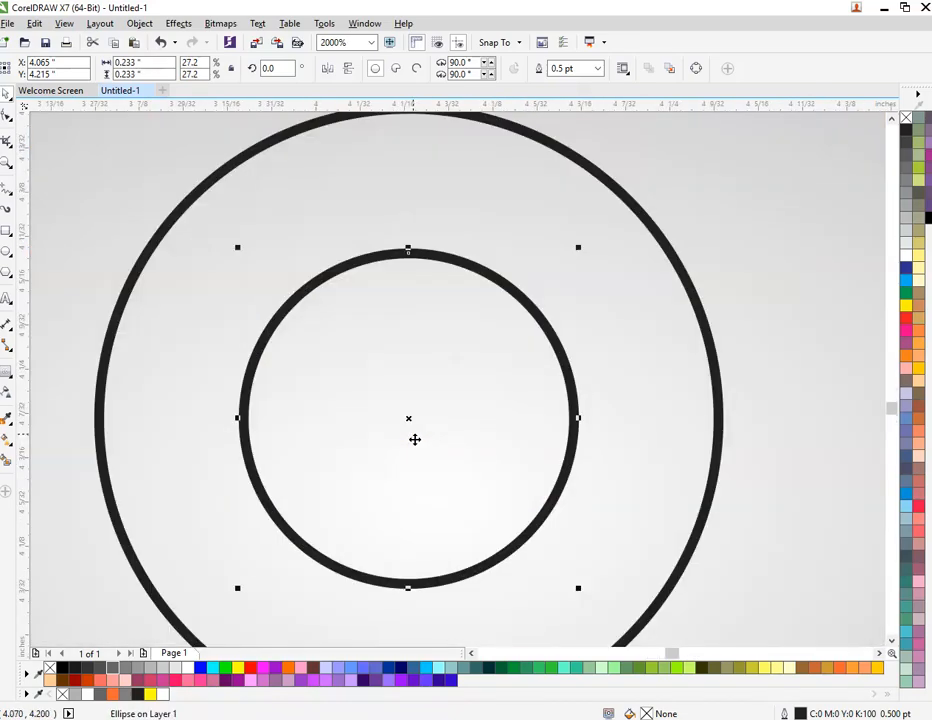
drag(414, 439, 270, 453)
scroll(270, 454, down, 2)
- Fill the larger circle with orange and the smaller circle with yellow
click(434, 428)
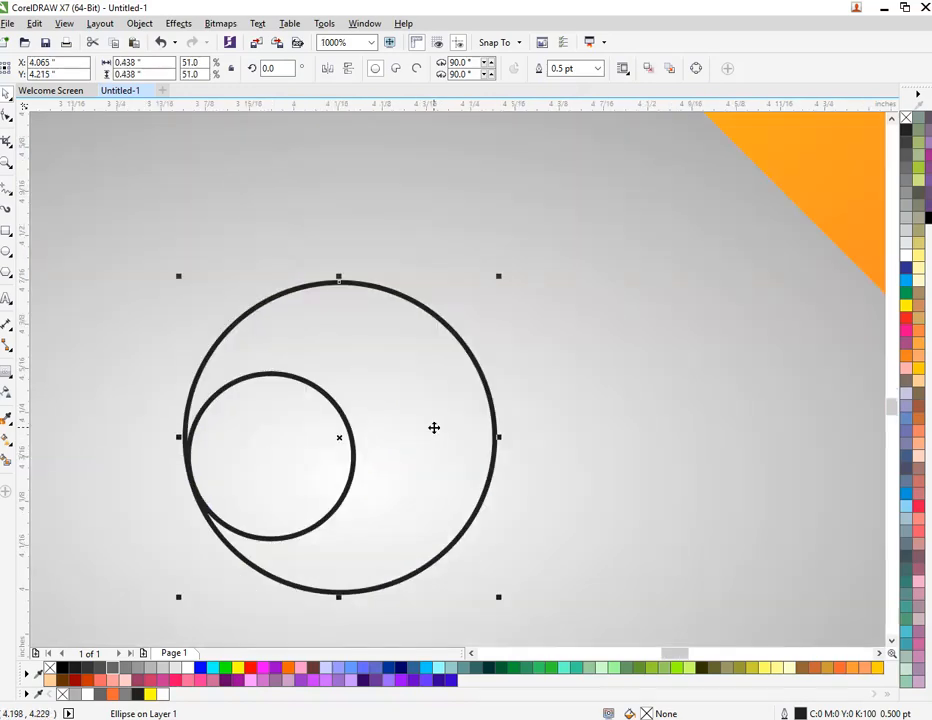
scroll(434, 428, down, 1)
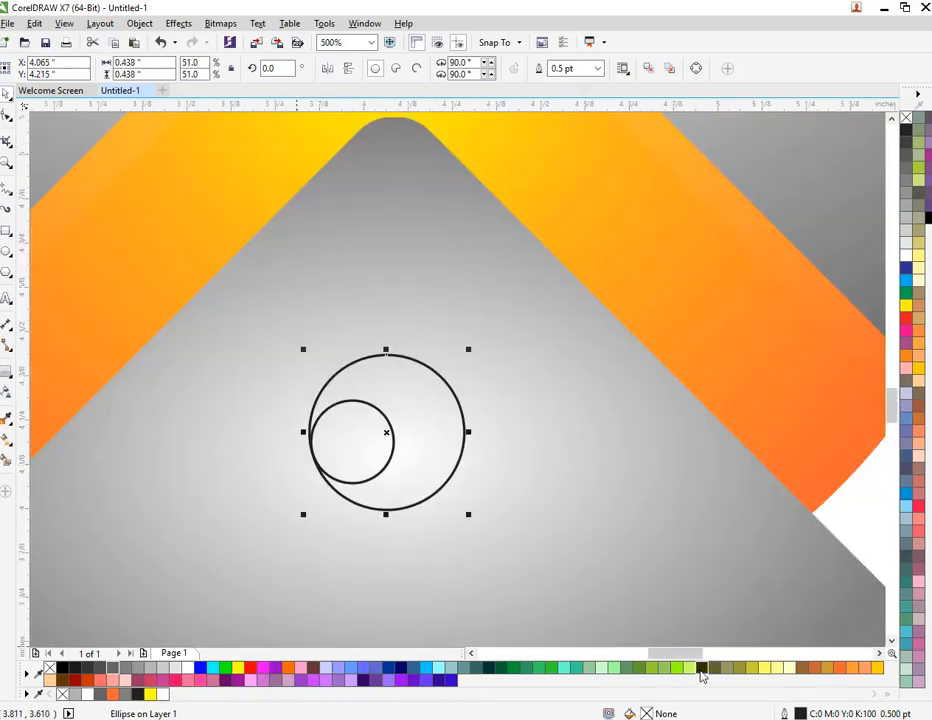
drag(840, 668, 454, 453)
click(350, 442)
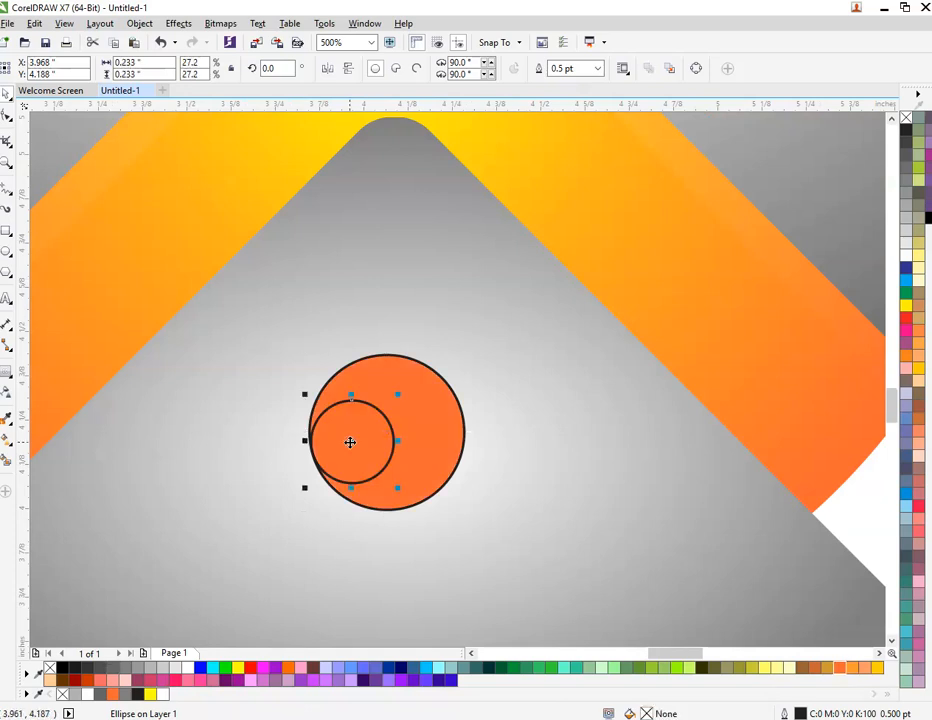
click(151, 694)
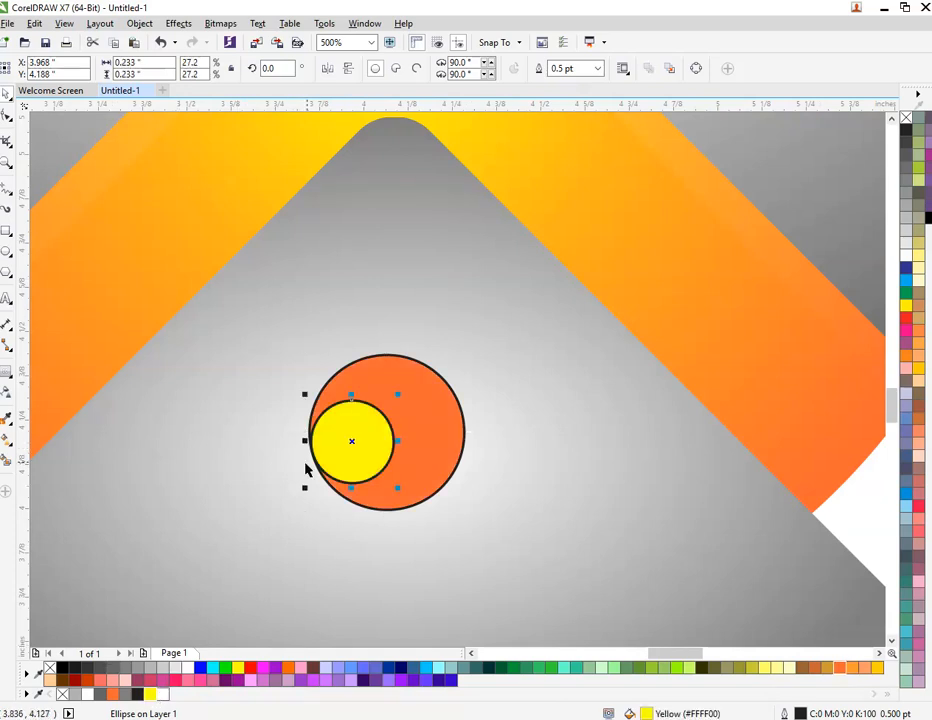
- Enlarge the yellow circle to about 0.274 in and place it at about X 3.992, Y 4.188 in inside the orange circle
drag(399, 396, 420, 382)
drag(376, 412, 360, 441)
mouse_move(413, 391)
mouse_down()
mouse_move(418, 381)
mouse_move(416, 389)
mouse_up()
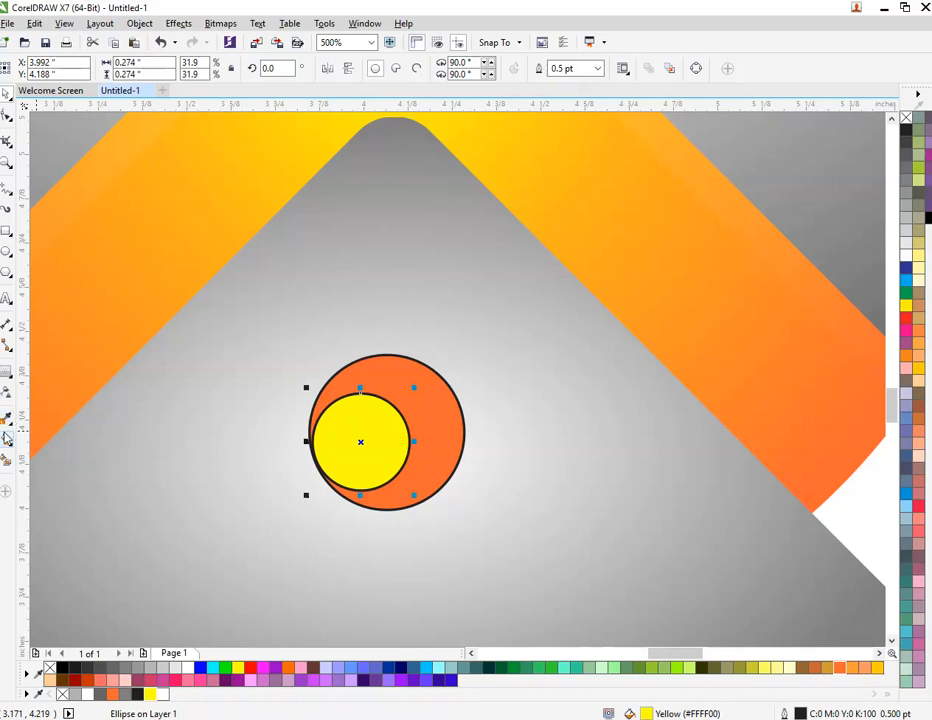
click(5, 450)
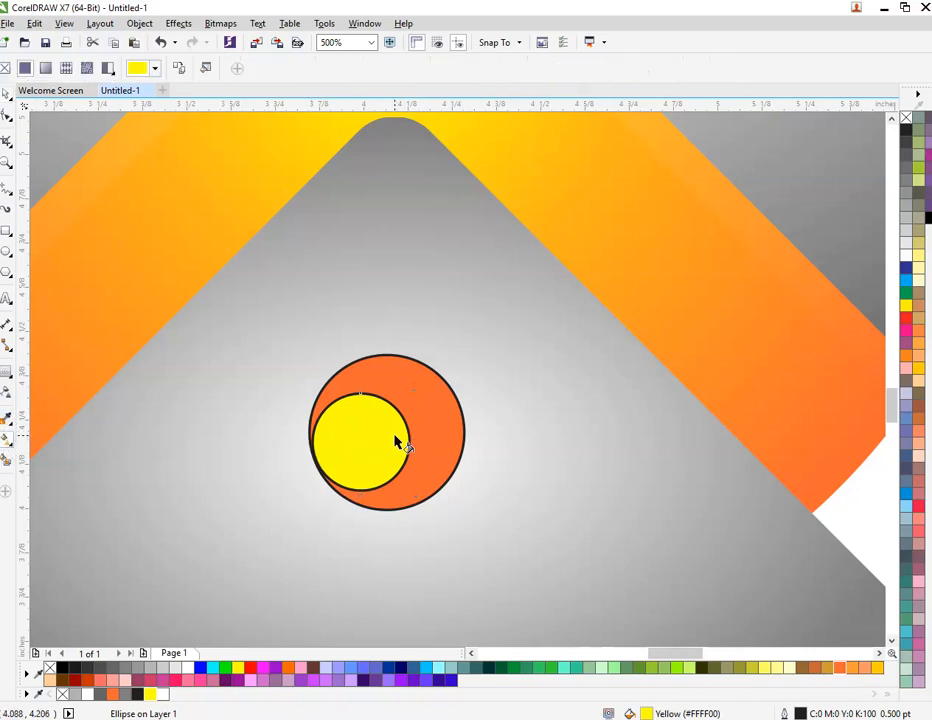
drag(361, 444, 403, 429)
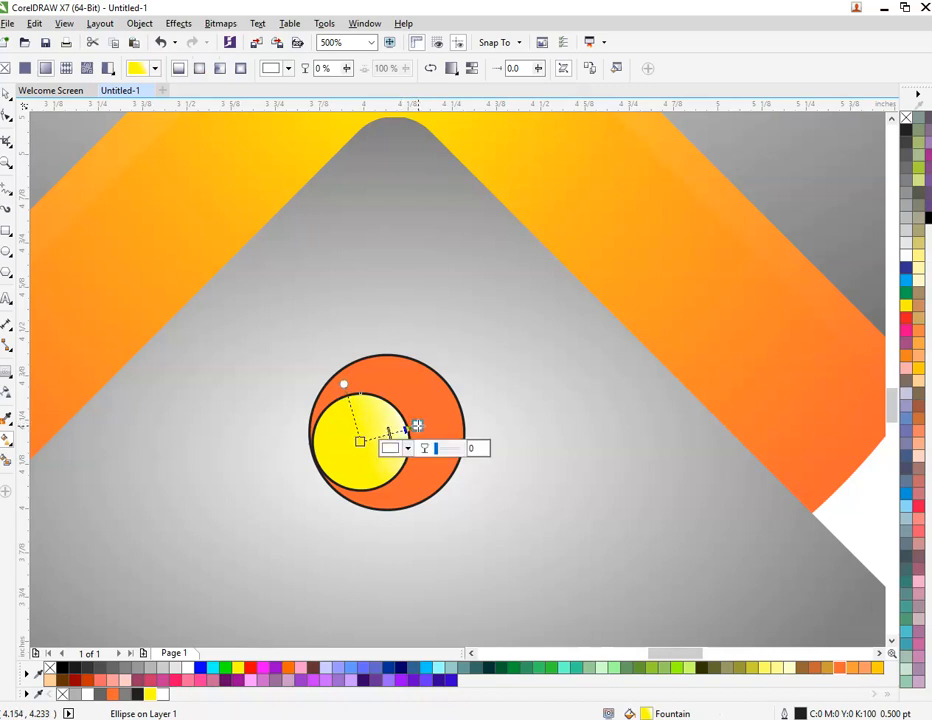
key(ctrl+z)
- Apply a linear fountain transparency to the yellow circle, opaque at its lower left and fading toward the upper right
click(6, 393)
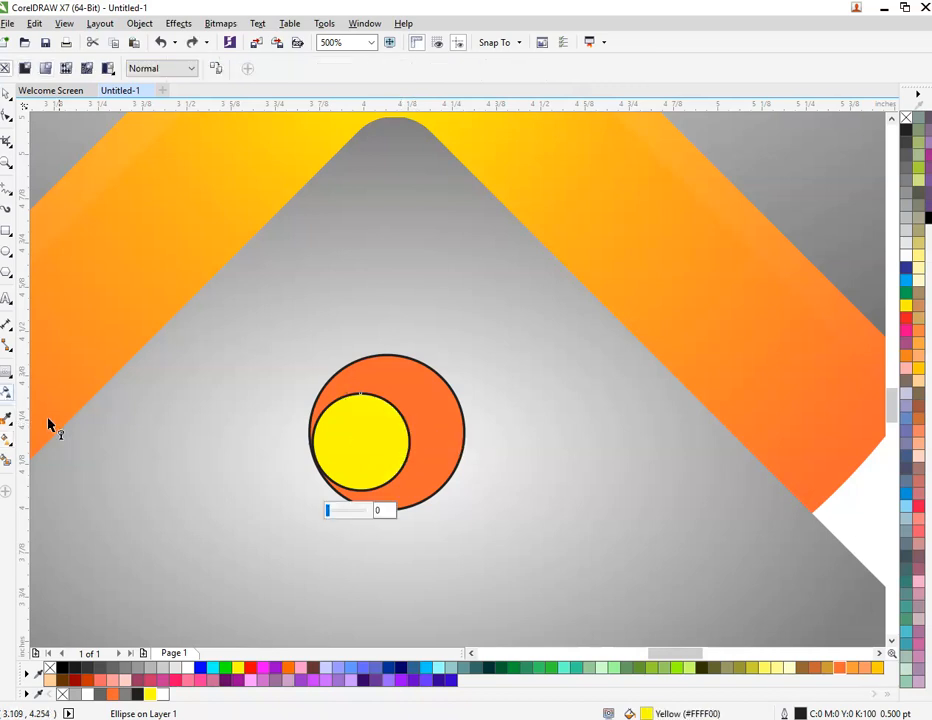
drag(352, 446, 426, 425)
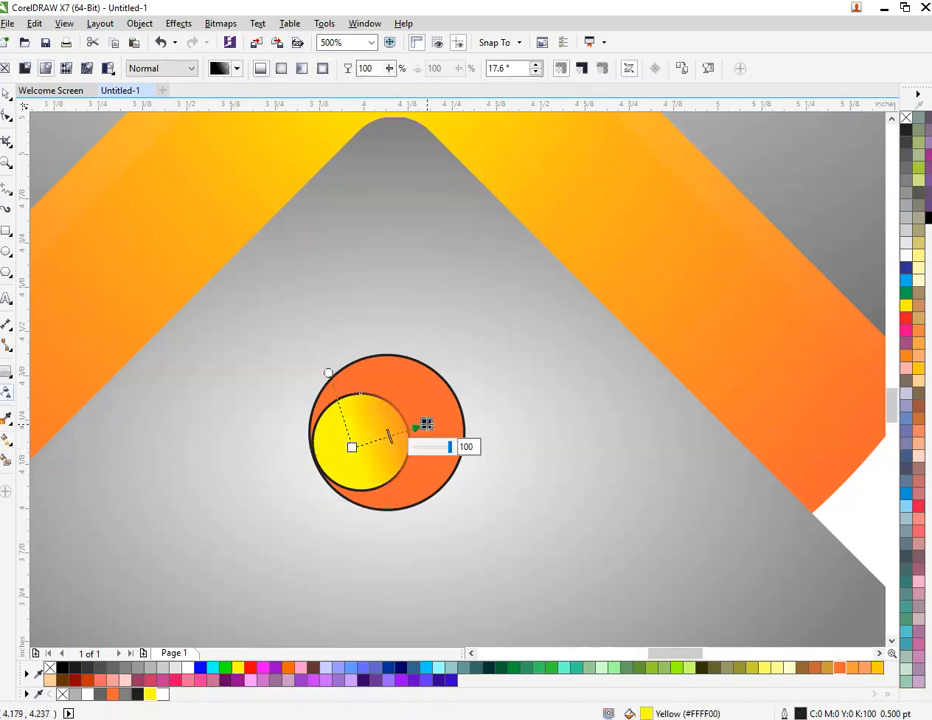
drag(352, 446, 338, 459)
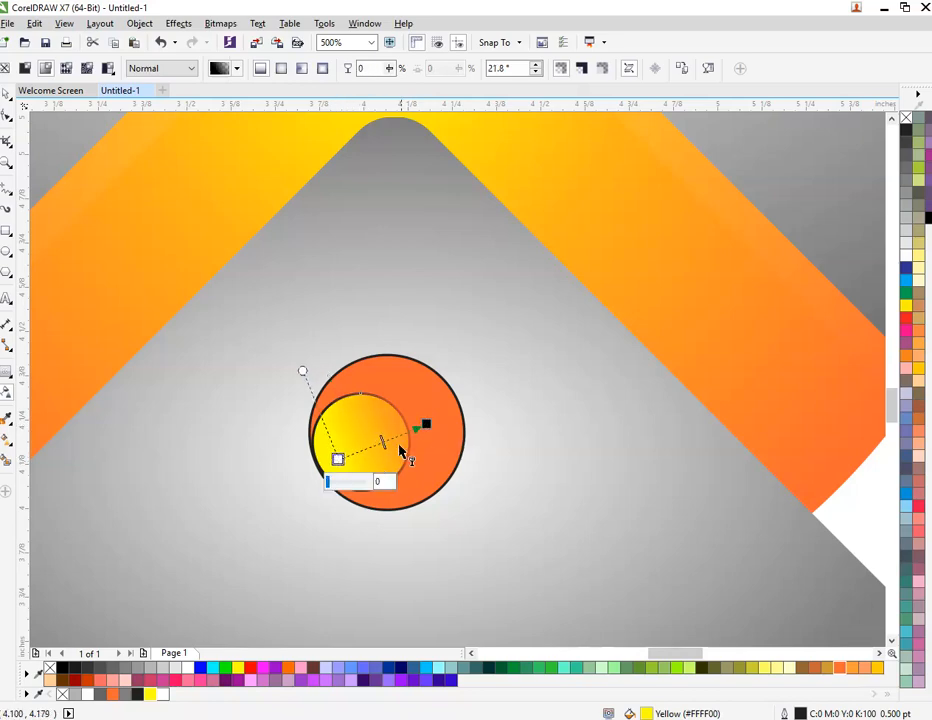
drag(428, 424, 429, 412)
key(space)
scroll(433, 413, down, 2)
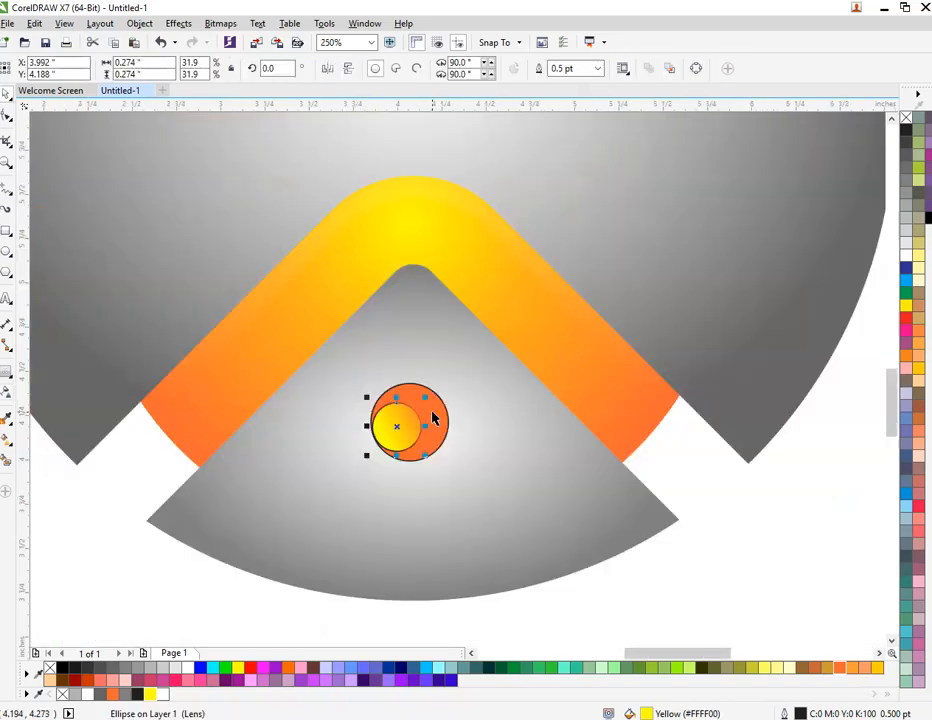
- Remove the outlines from both the orange circle and the yellow circle
drag(345, 545, 447, 388)
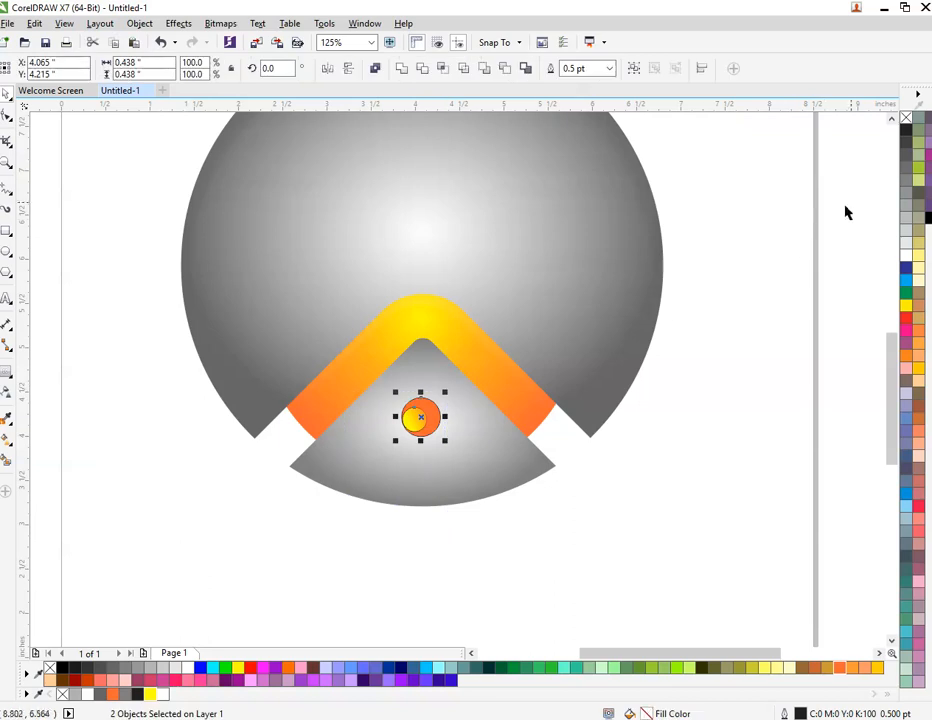
click(626, 446)
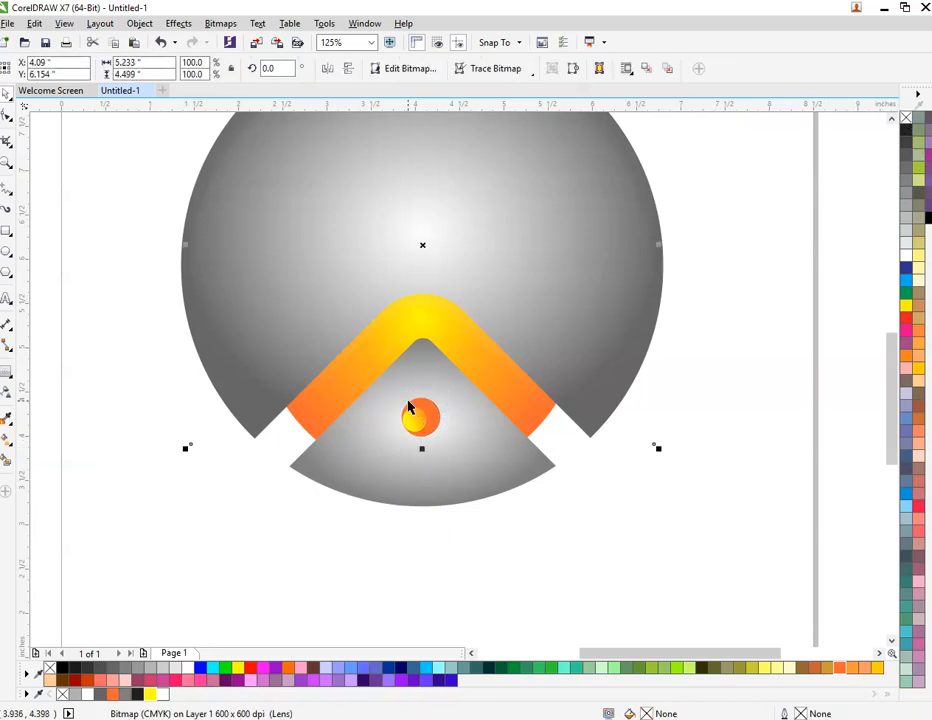
key(Escape)
scroll(487, 404, up, 1)
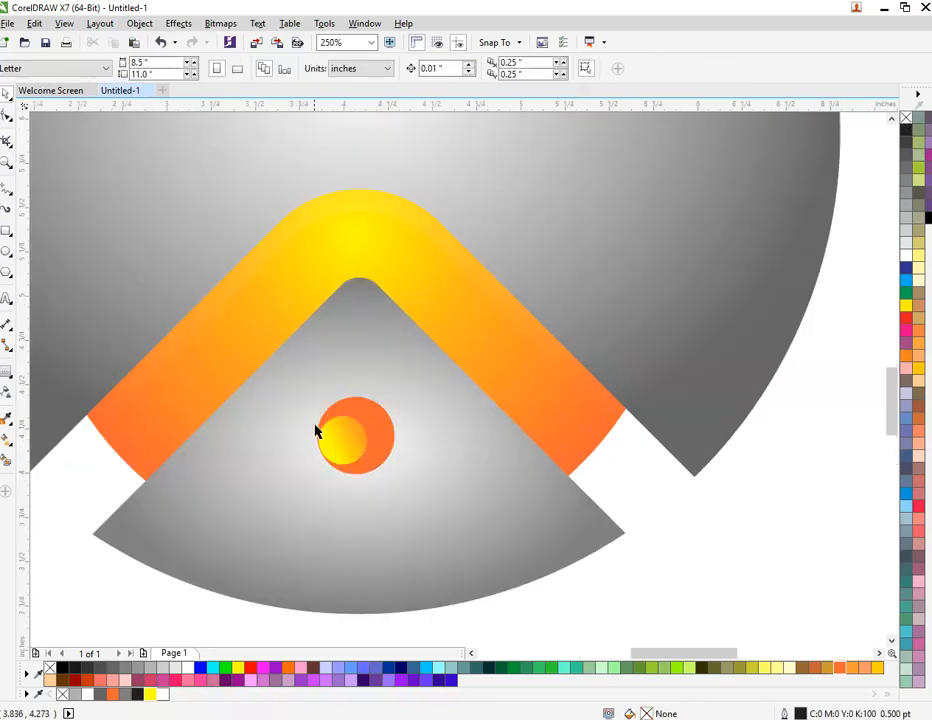
- Convert the yellow circle to a 600 dpi CMYK bitmap with anti-aliasing and a transparent background
click(339, 437)
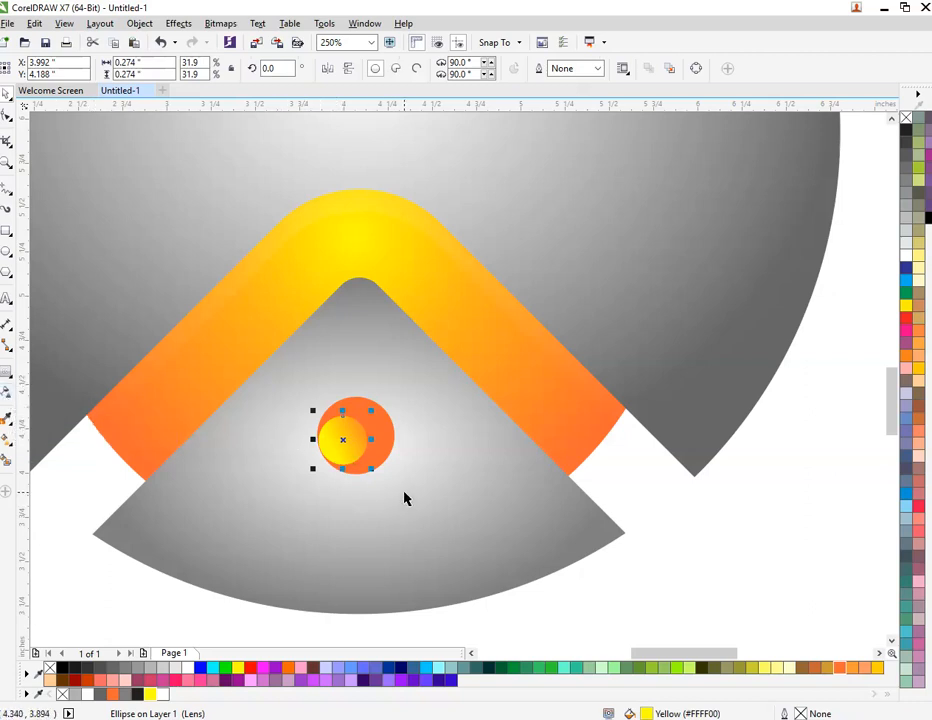
key(ctrl+b)
click(572, 430)
click(220, 23)
click(240, 38)
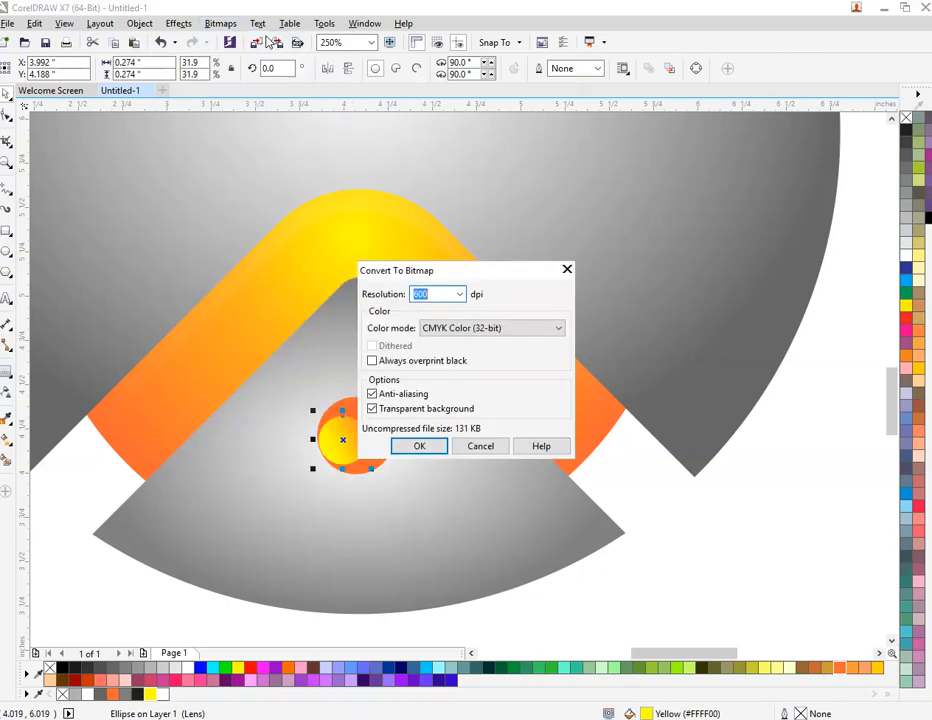
click(419, 448)
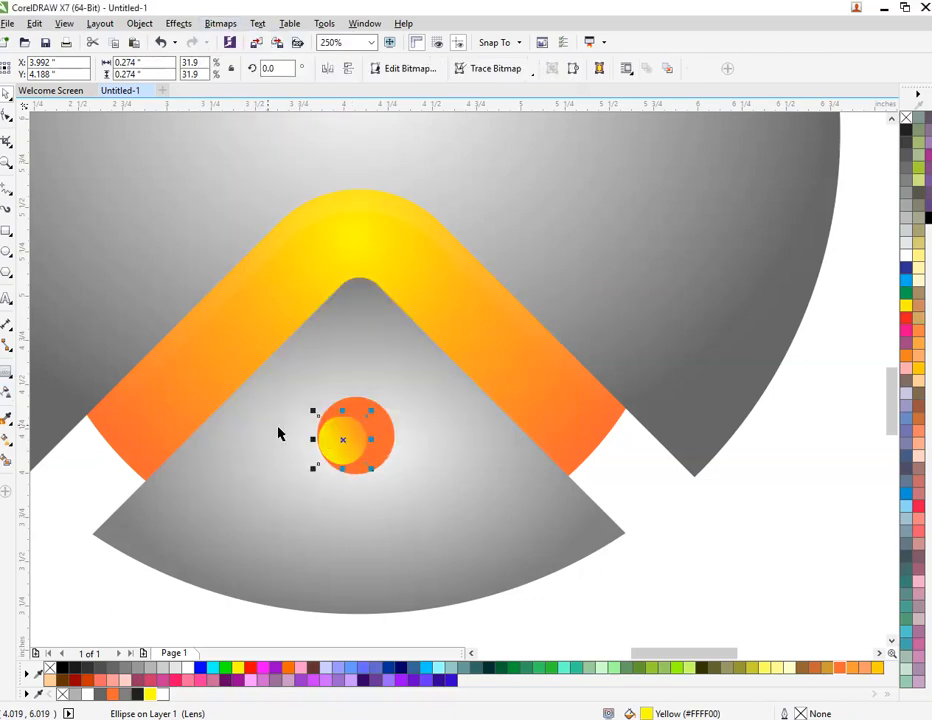
- Apply a uniform transparency of about 69 to the yellow bitmap
click(5, 396)
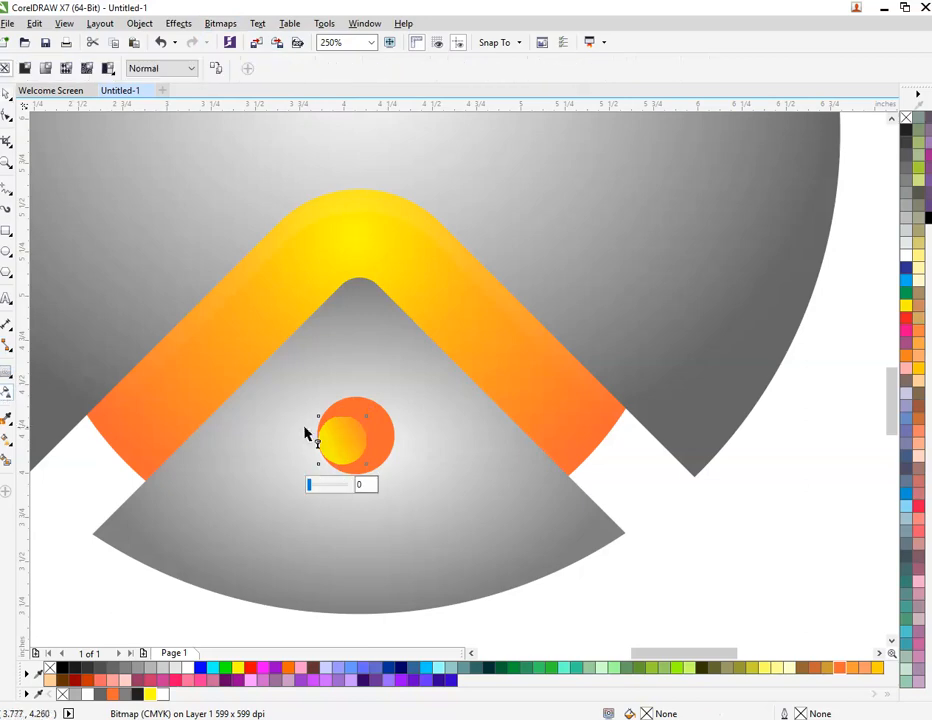
scroll(329, 450, up, 2)
drag(344, 510, 353, 501)
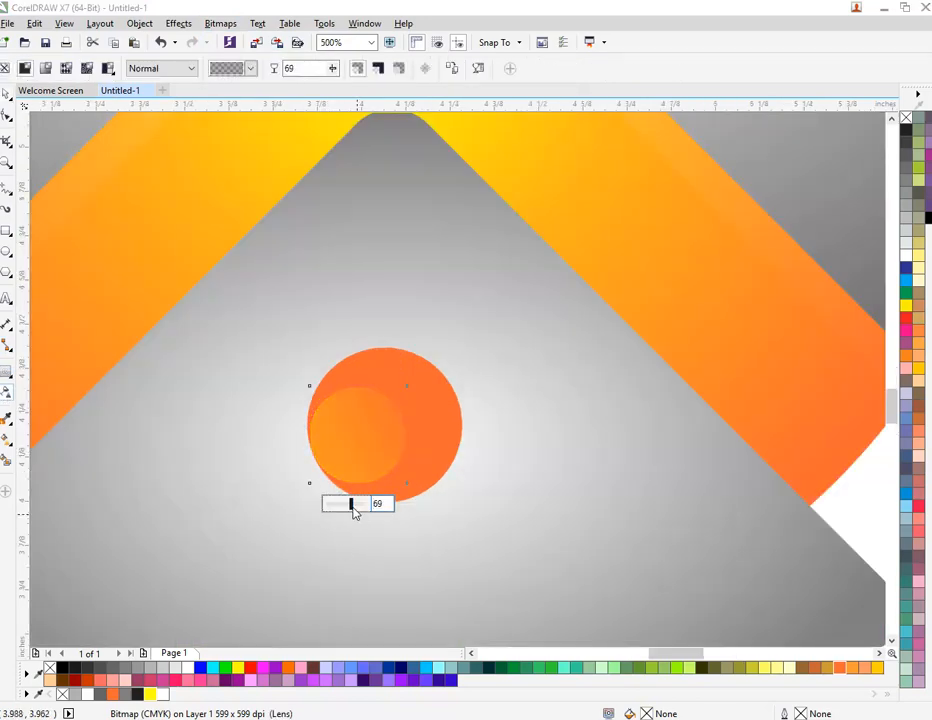
- Group the orange circle with the yellow bitmap and enlarge the group slightly about its centre
click(6, 91)
scroll(296, 218, down, 2)
drag(212, 579, 420, 233)
key(ctrl+g)
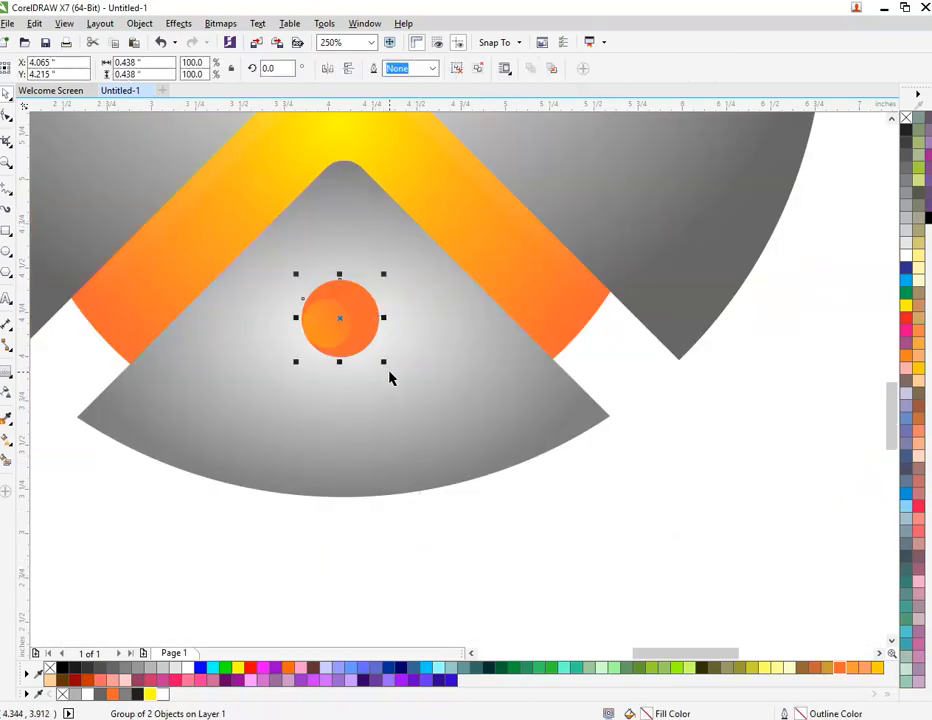
drag(387, 364, 420, 381)
key(ctrl+a)
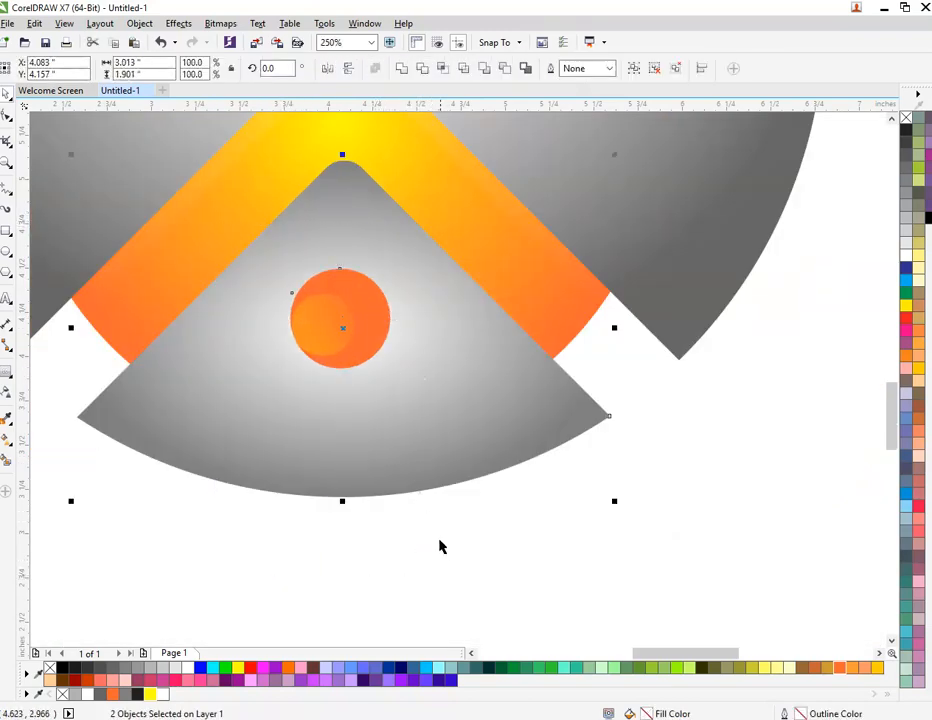
click(433, 540)
- Group all five objects of the emblem together
scroll(433, 540, down, 2)
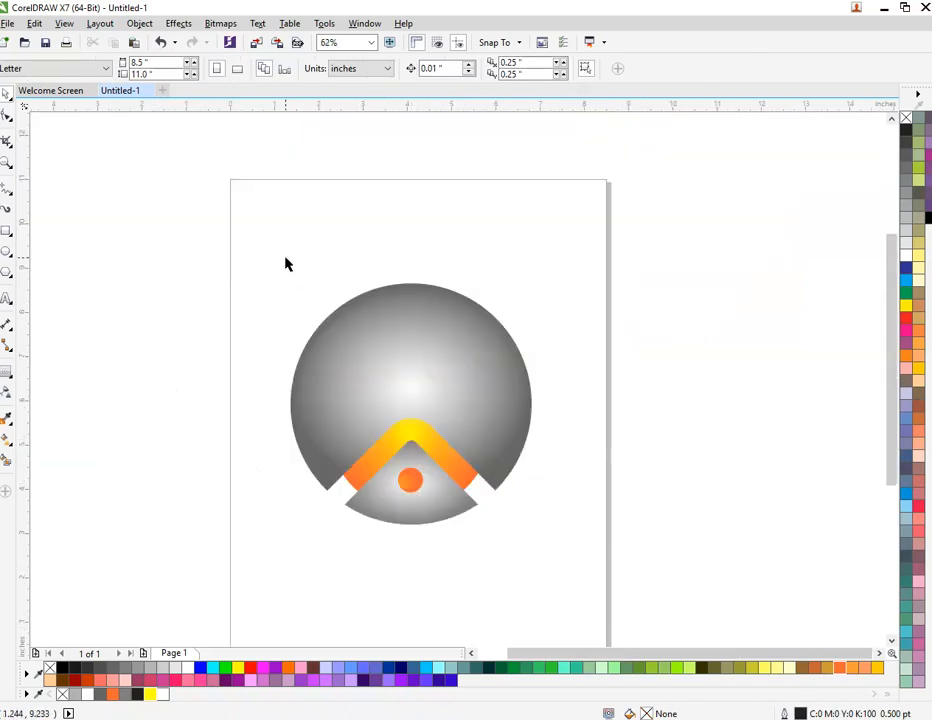
drag(266, 245, 638, 610)
key(ctrl+g)
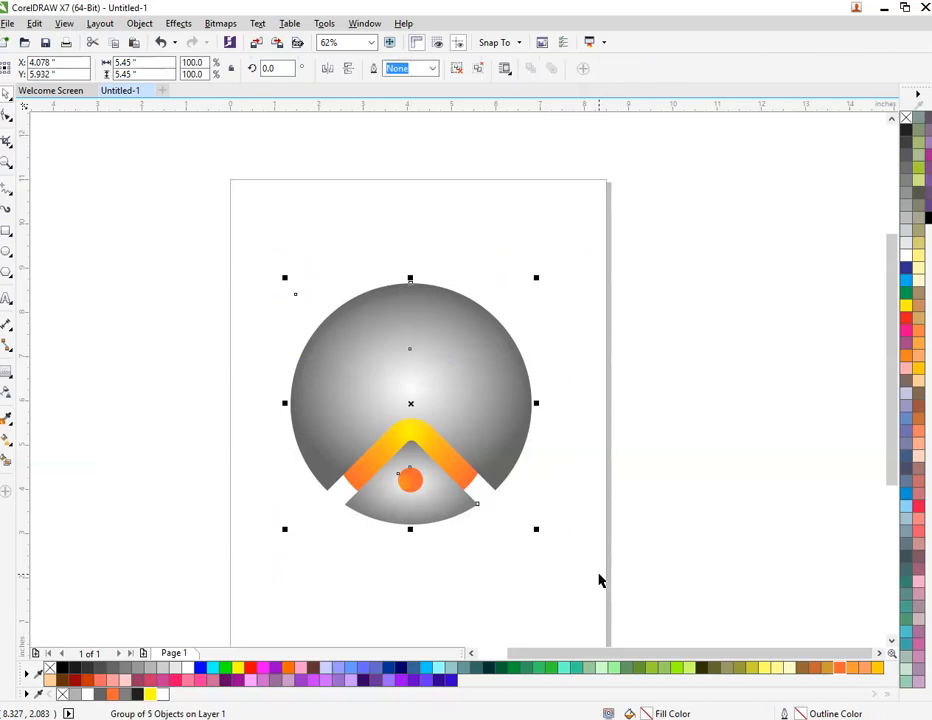
key(shift+F2)
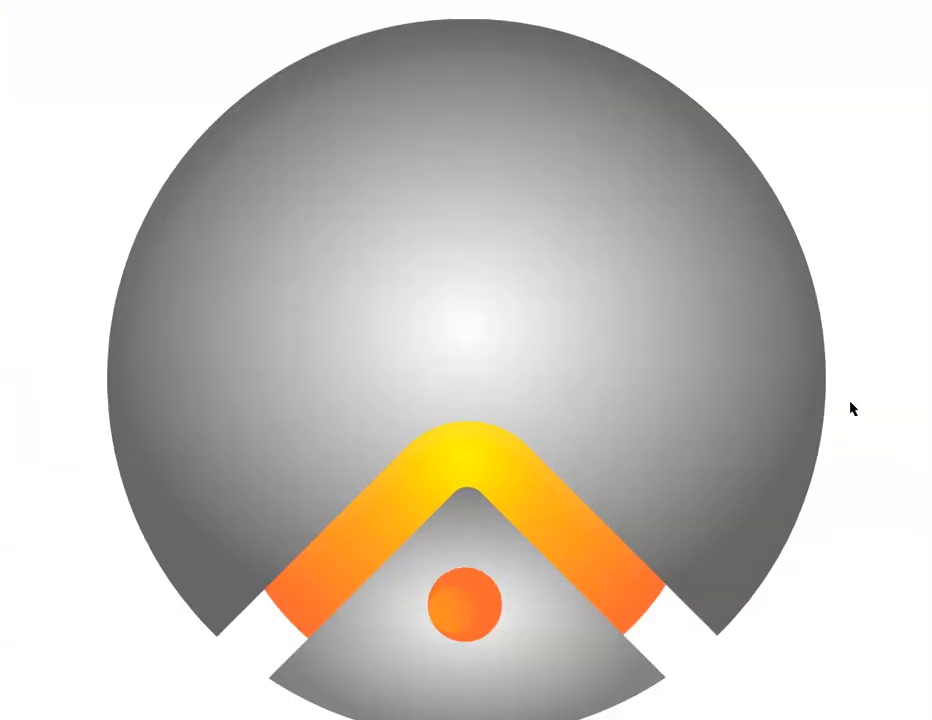